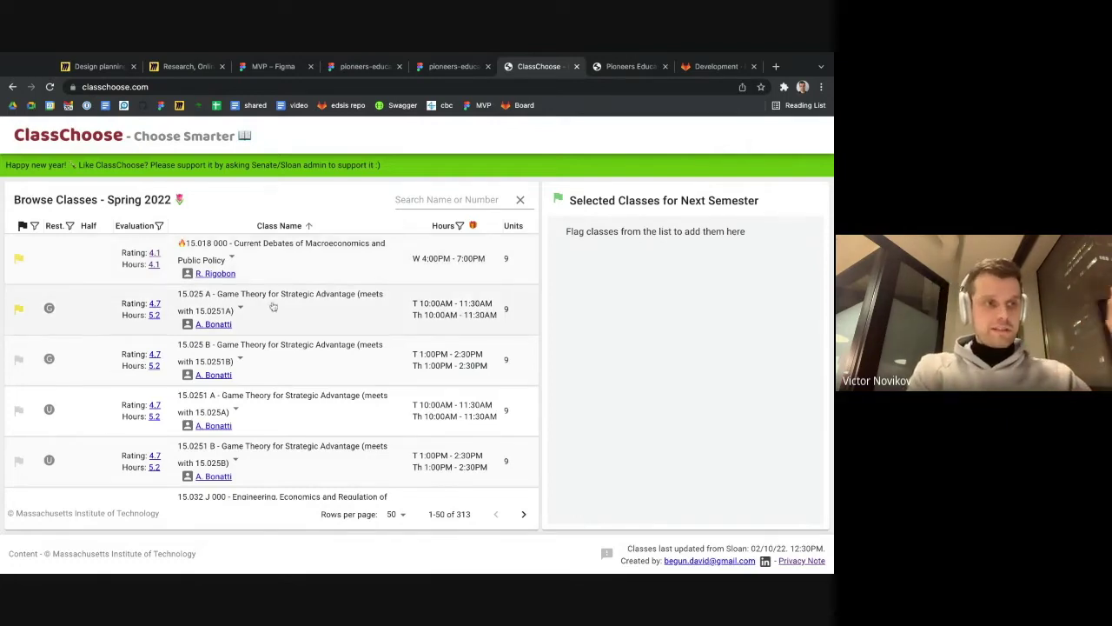
Mark the class 15.0251 A - Game Theory for Strategic Advantage as a favorite in the Spring 2022 list.
{"action": "scroll", "coordinate": [267, 336], "scroll_direction": "down", "scroll_amount": 3}
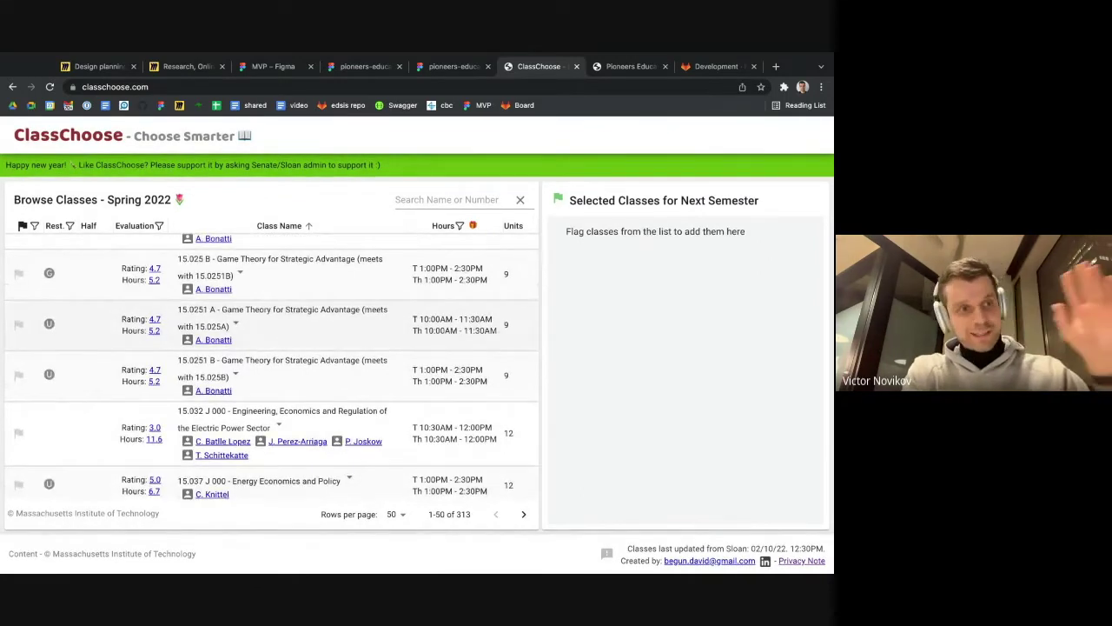
{"action": "scroll", "coordinate": [268, 337], "scroll_direction": "down", "scroll_amount": 1}
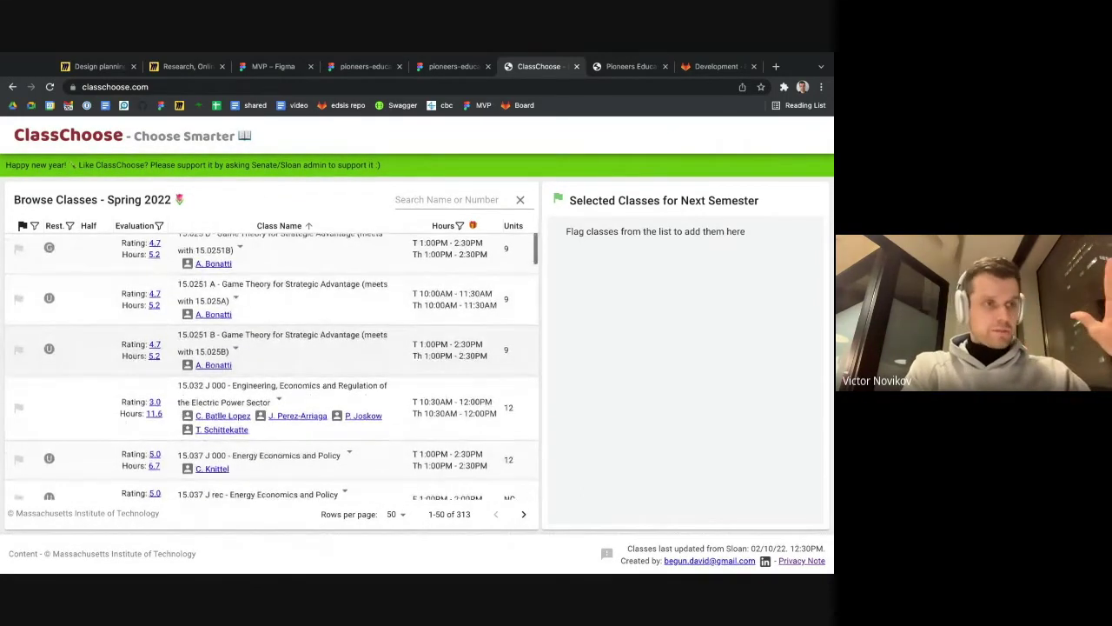
{"action": "scroll", "coordinate": [268, 337], "scroll_direction": "up", "scroll_amount": 3}
{"action": "scroll", "coordinate": [268, 337], "scroll_direction": "down", "scroll_amount": 2}
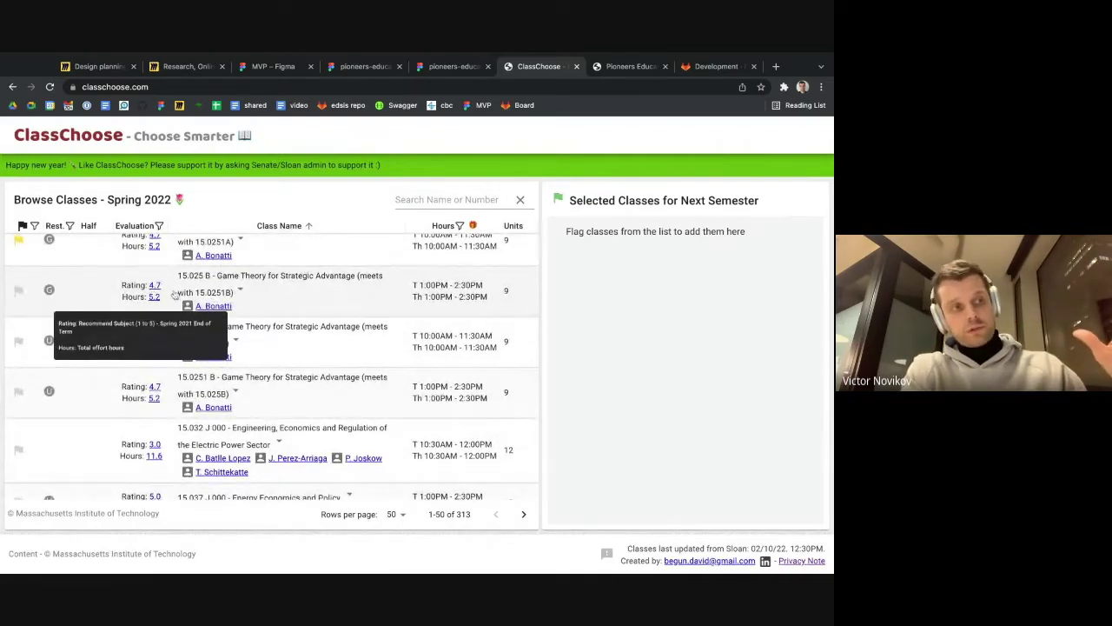
{"action": "mouse_move", "coordinate": [207, 307]}
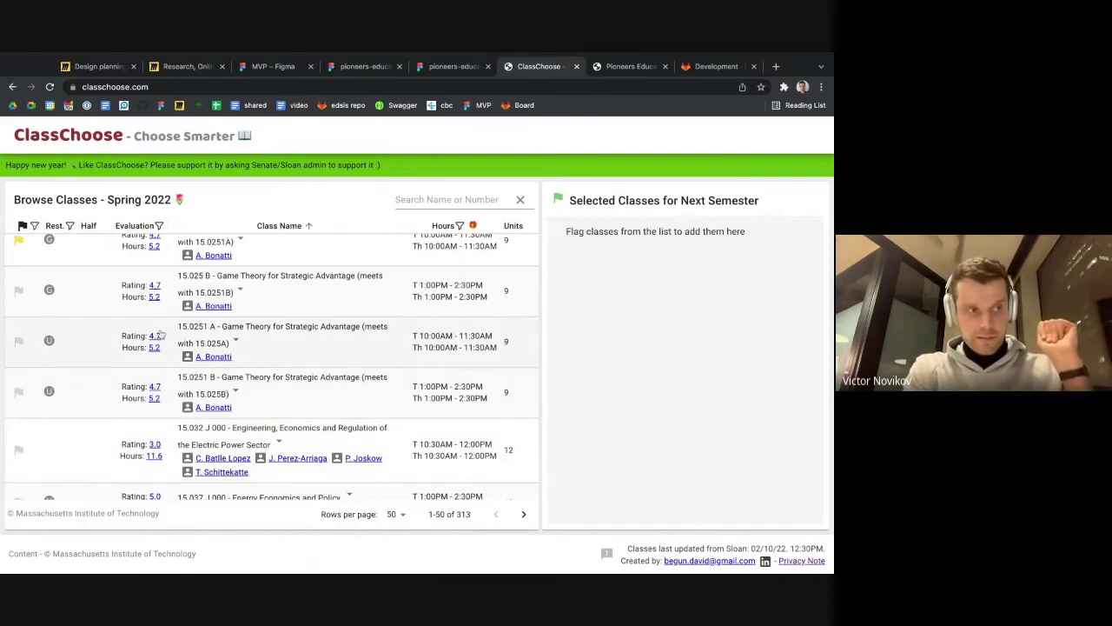
{"action": "left_click", "coordinate": [12, 341]}
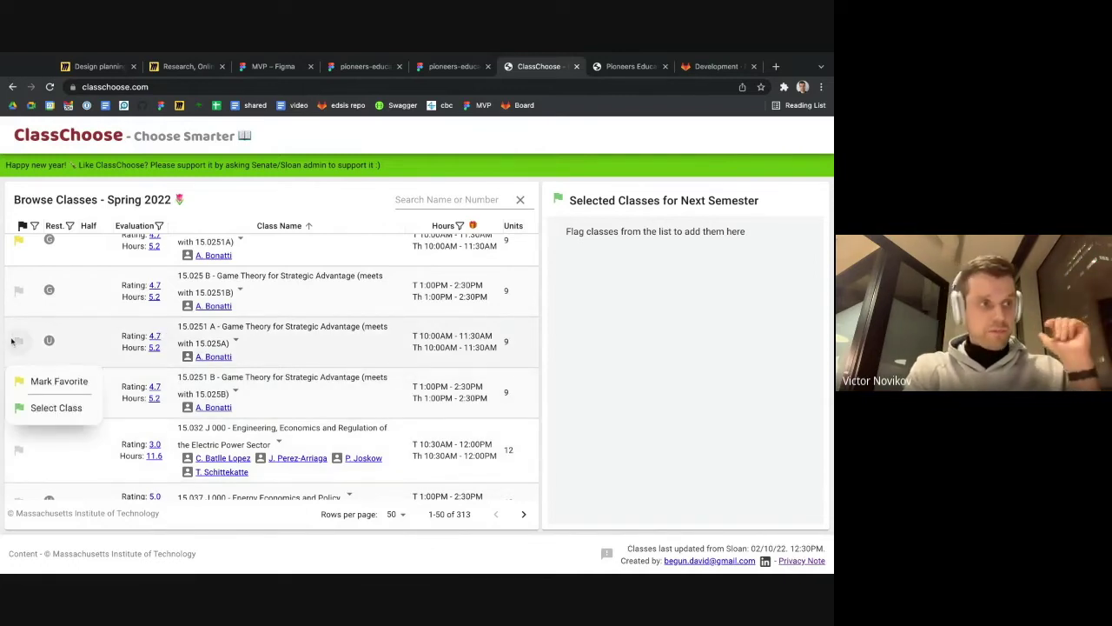
{"action": "left_click", "coordinate": [33, 381]}
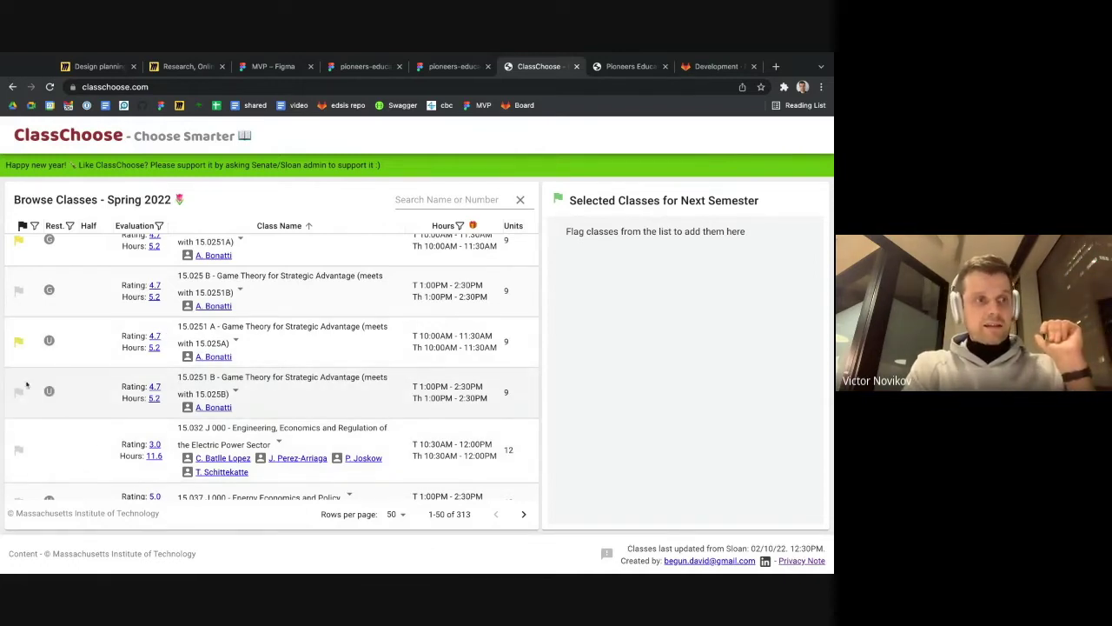
Expand the details of class 15.0251 B and read its prerequisites, lecture times and description.
{"action": "left_click", "coordinate": [23, 394]}
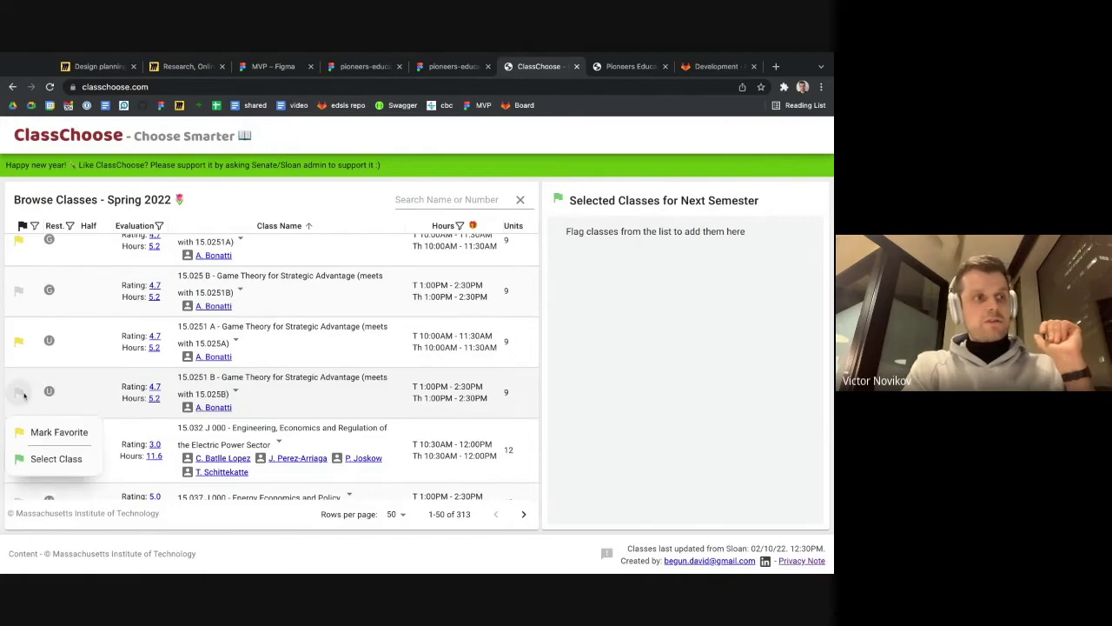
{"action": "left_click", "coordinate": [40, 456]}
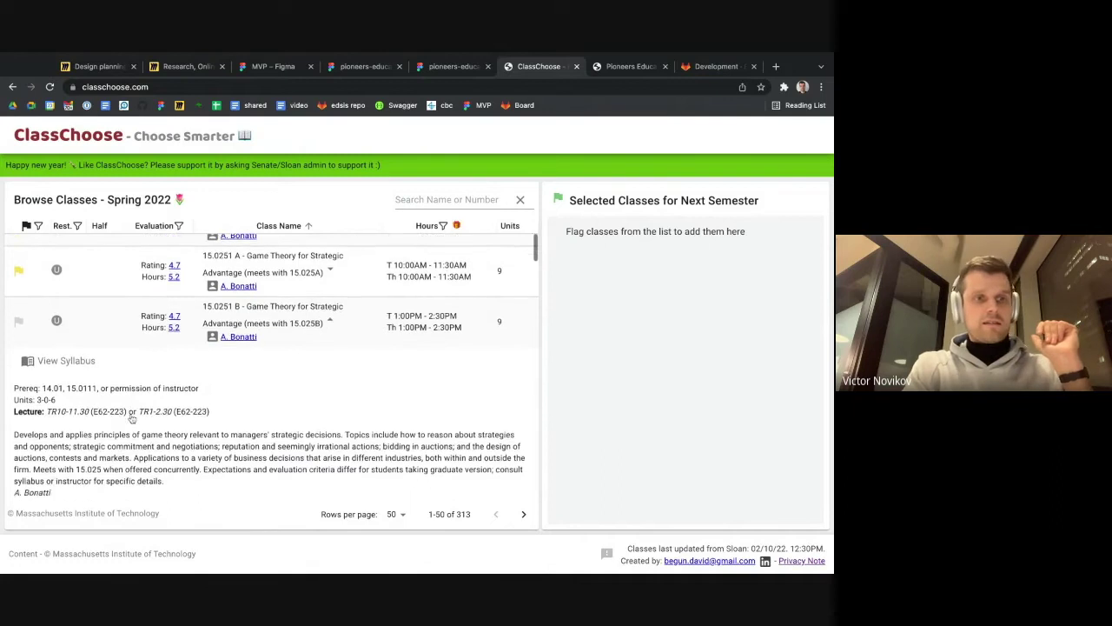
{"action": "scroll", "coordinate": [132, 418], "scroll_direction": "down", "scroll_amount": 2}
Mark class 15.025 B as a favorite and select class 15.0251 A for the next semester's schedule.
{"action": "scroll", "coordinate": [132, 419], "scroll_direction": "up", "scroll_amount": 4}
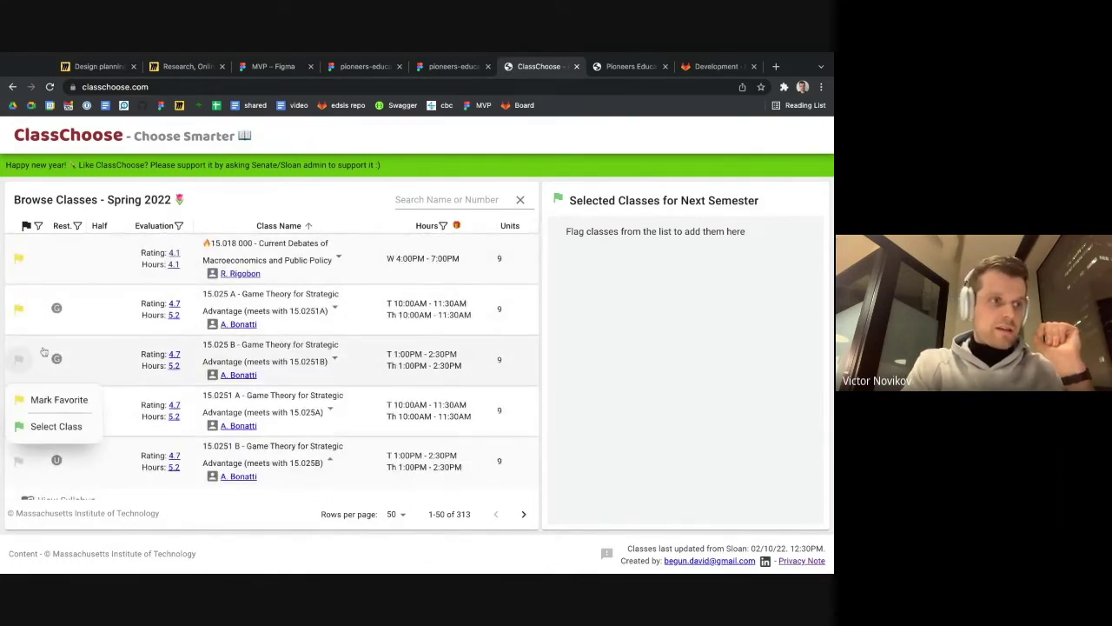
{"action": "left_click", "coordinate": [34, 399]}
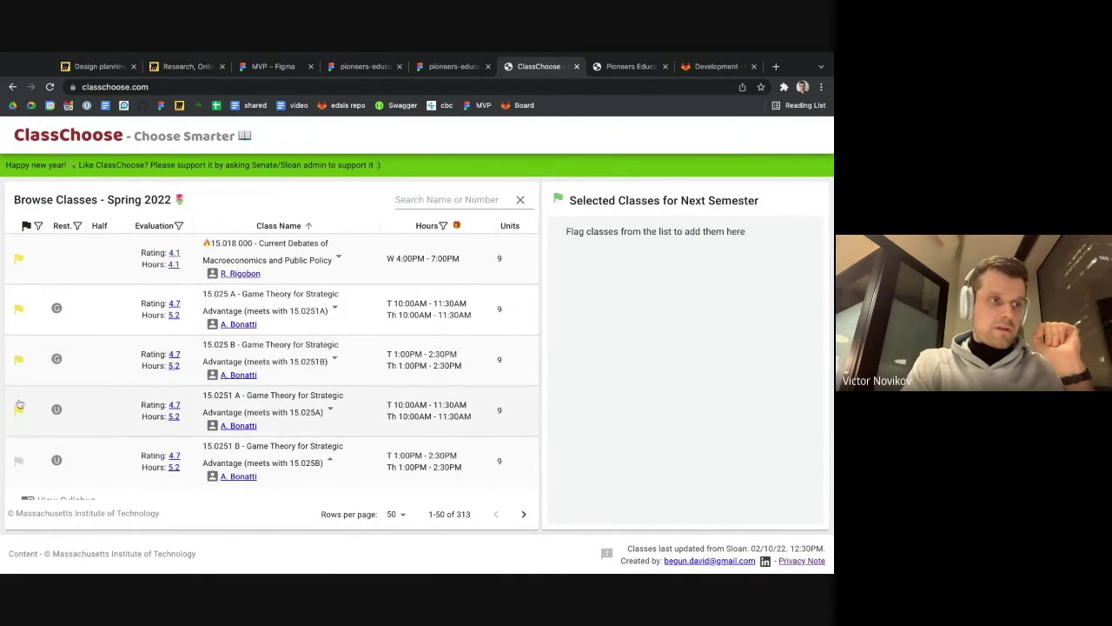
{"action": "left_click", "coordinate": [35, 476]}
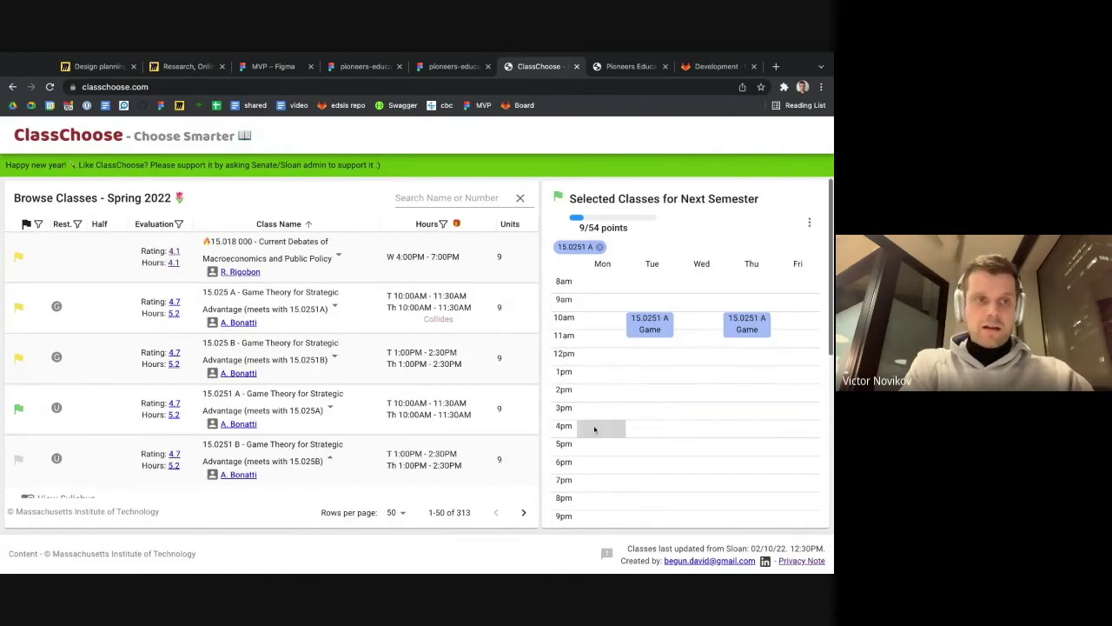
{"action": "scroll", "coordinate": [596, 427], "scroll_direction": "down", "scroll_amount": 3}
{"action": "scroll", "coordinate": [595, 430], "scroll_direction": "up", "scroll_amount": 3}
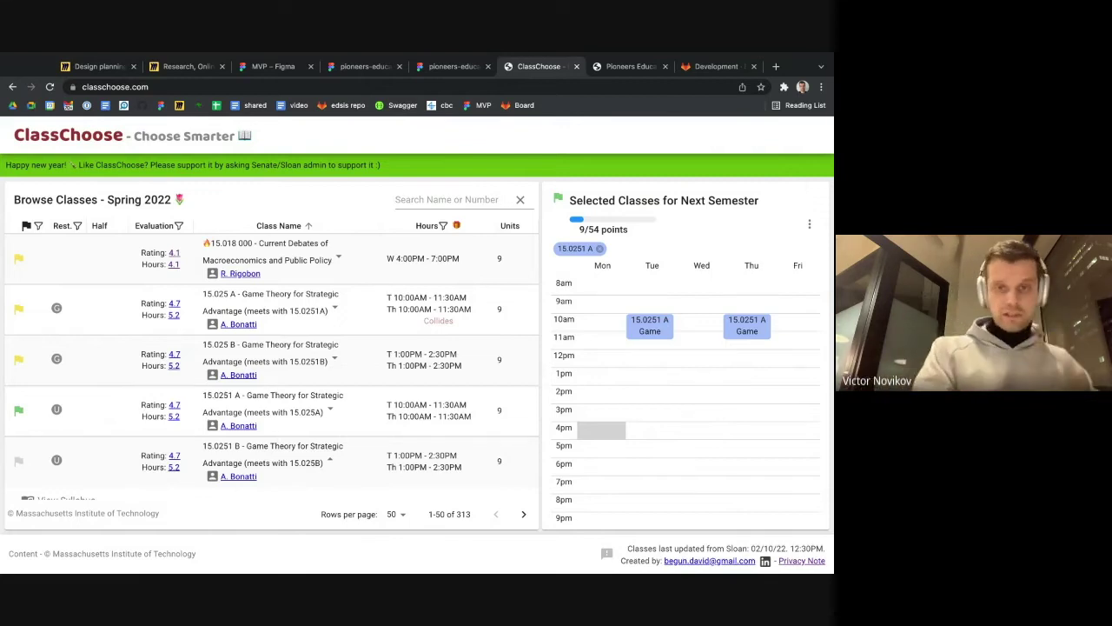
Switch to the MVP design file in Figma and examine the mobile course list, Time Period and Filters screens.
{"action": "left_click", "coordinate": [267, 69]}
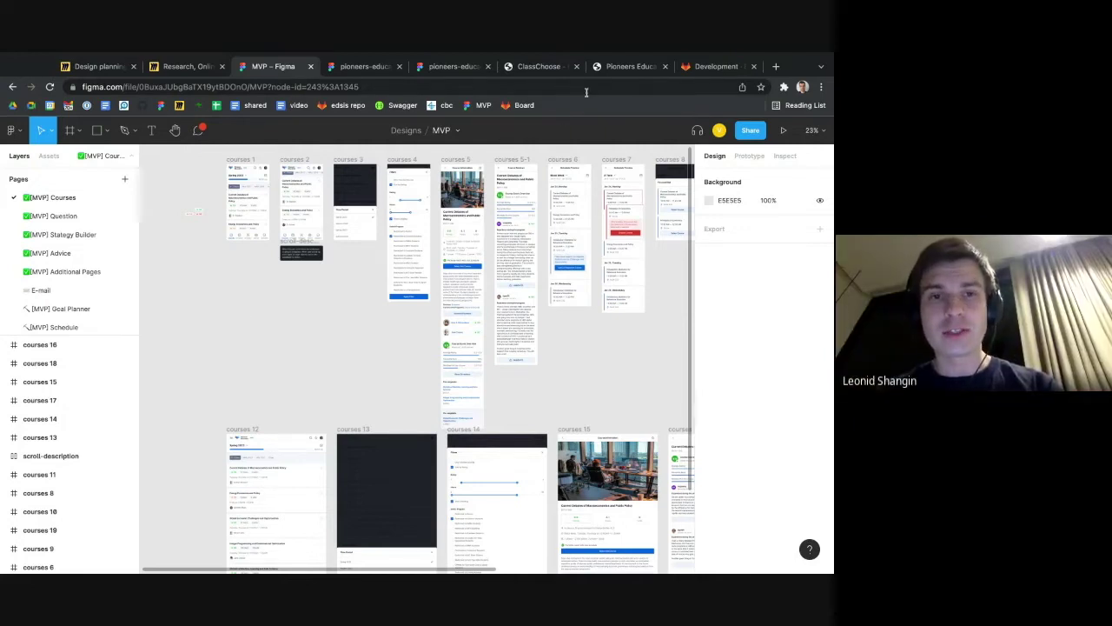
{"action": "left_click", "coordinate": [565, 73]}
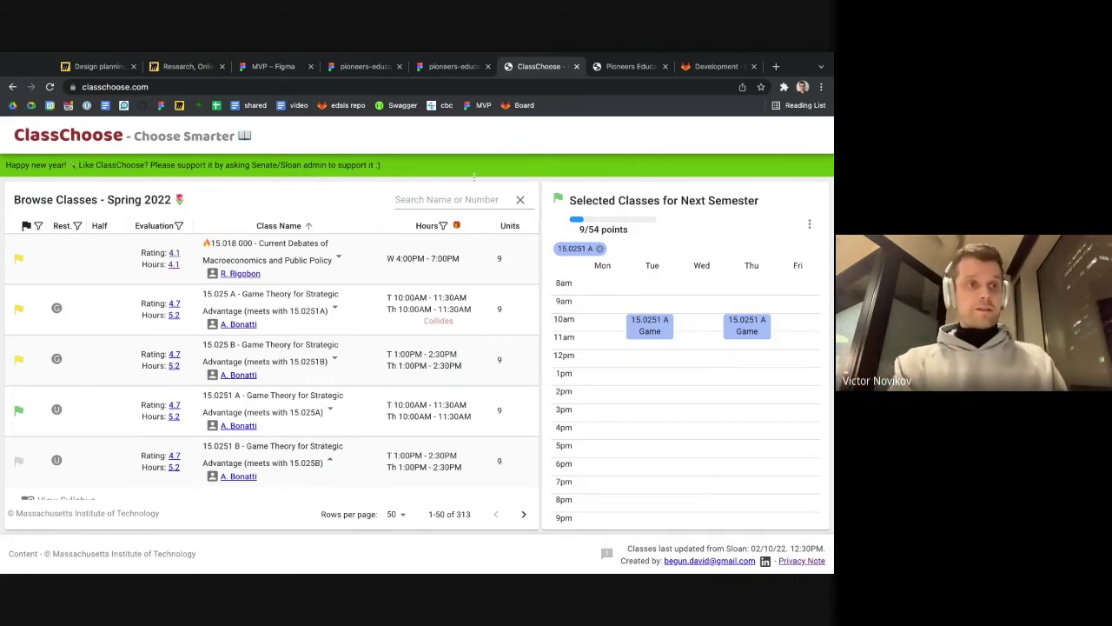
{"action": "left_click", "coordinate": [277, 67]}
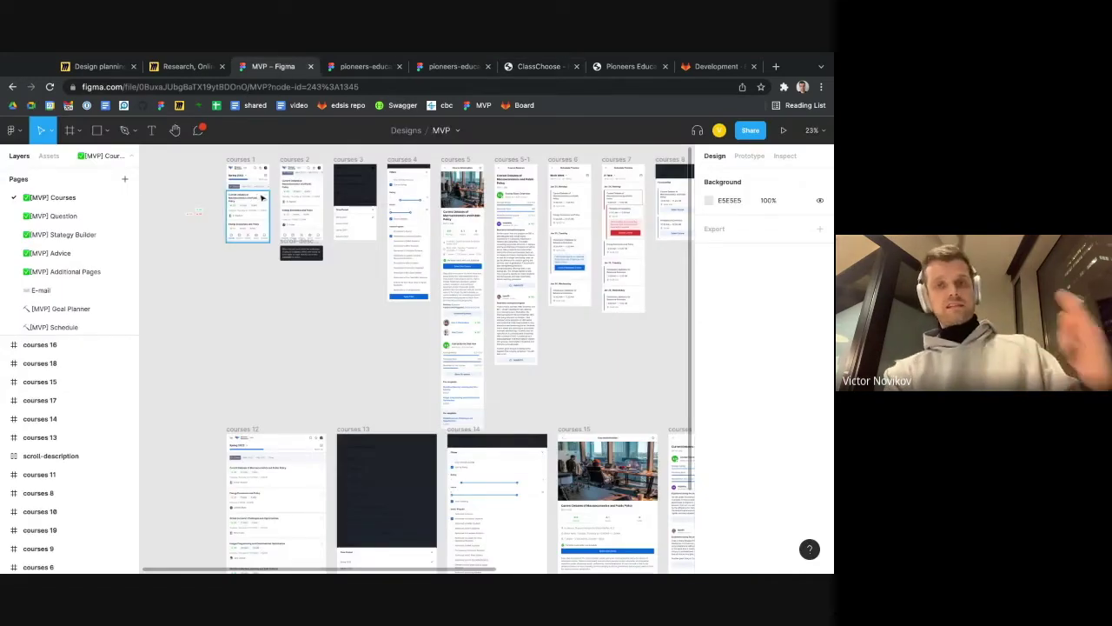
{"action": "scroll", "coordinate": [265, 202], "scroll_direction": "up", "scroll_amount": 2}
{"action": "scroll", "coordinate": [265, 202], "scroll_direction": "up", "scroll_amount": 5}
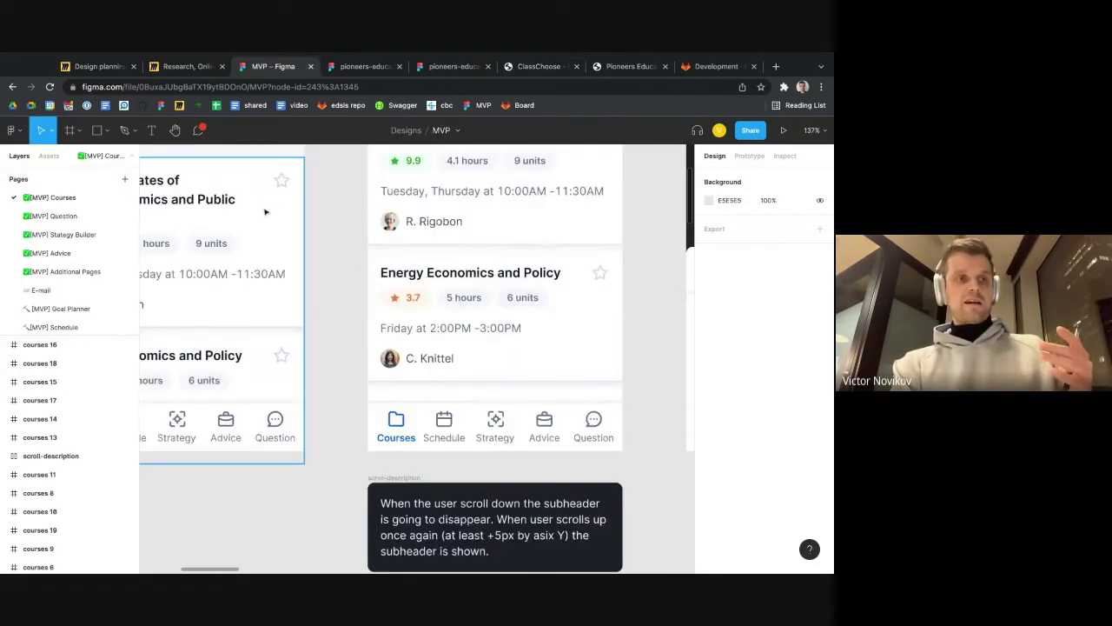
{"action": "scroll", "coordinate": [265, 208], "scroll_direction": "down", "scroll_amount": 4}
{"action": "scroll", "coordinate": [265, 212], "scroll_direction": "left", "scroll_amount": 2}
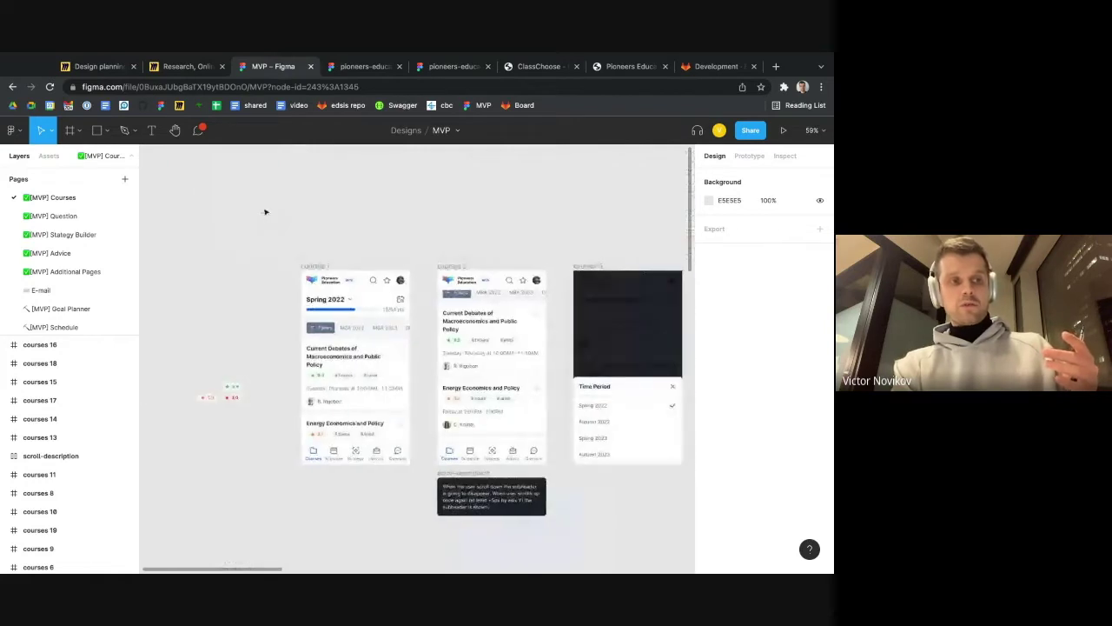
{"action": "scroll", "coordinate": [288, 273], "scroll_direction": "up", "scroll_amount": 4}
{"action": "scroll", "coordinate": [288, 273], "scroll_direction": "down", "scroll_amount": 1}
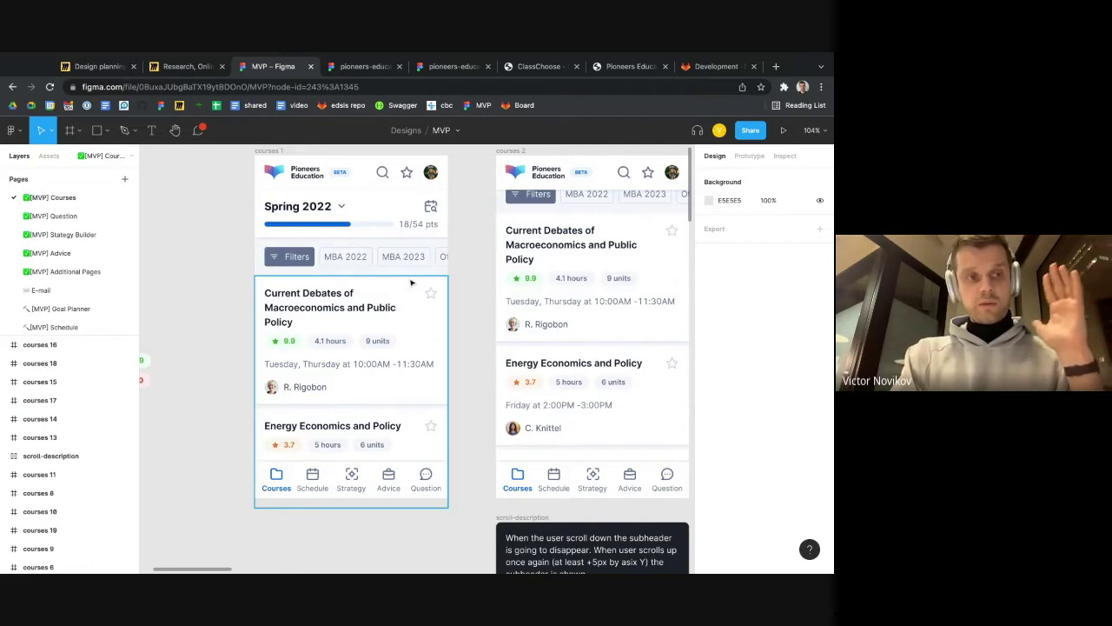
{"action": "scroll", "coordinate": [400, 374], "scroll_direction": "right", "scroll_amount": 8}
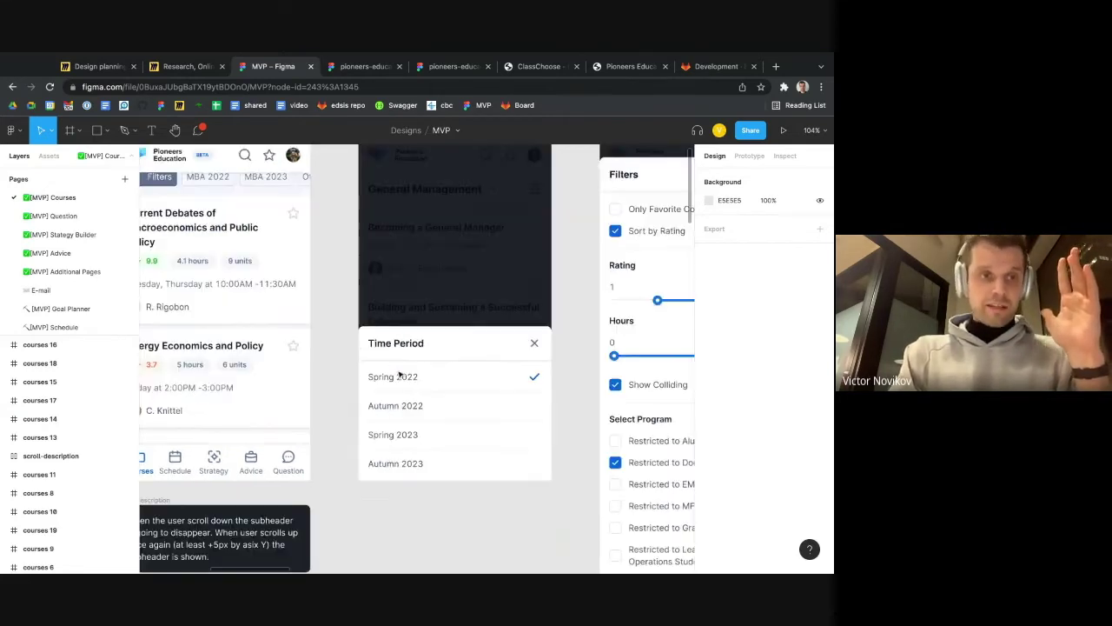
{"action": "scroll", "coordinate": [398, 374], "scroll_direction": "right", "scroll_amount": 4}
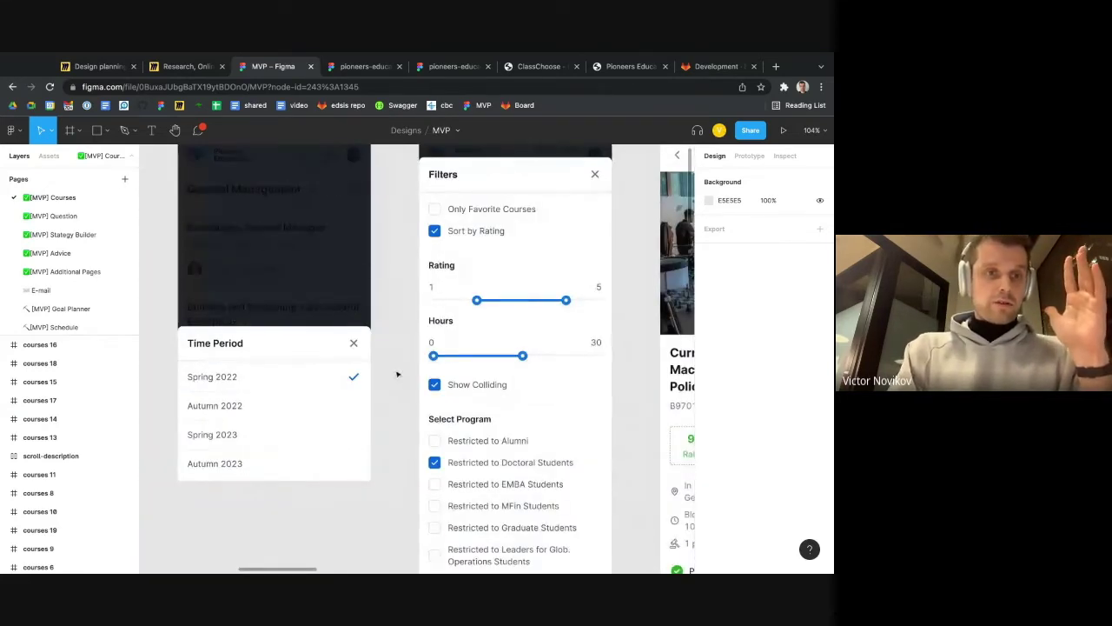
Examine the course detail screen for Current Debates of Macroeconomics and Public Policy, including instructors, score overview, reviews and requisites.
{"action": "scroll", "coordinate": [398, 373], "scroll_direction": "right", "scroll_amount": 6}
{"action": "scroll", "coordinate": [498, 434], "scroll_direction": "down", "scroll_amount": 4}
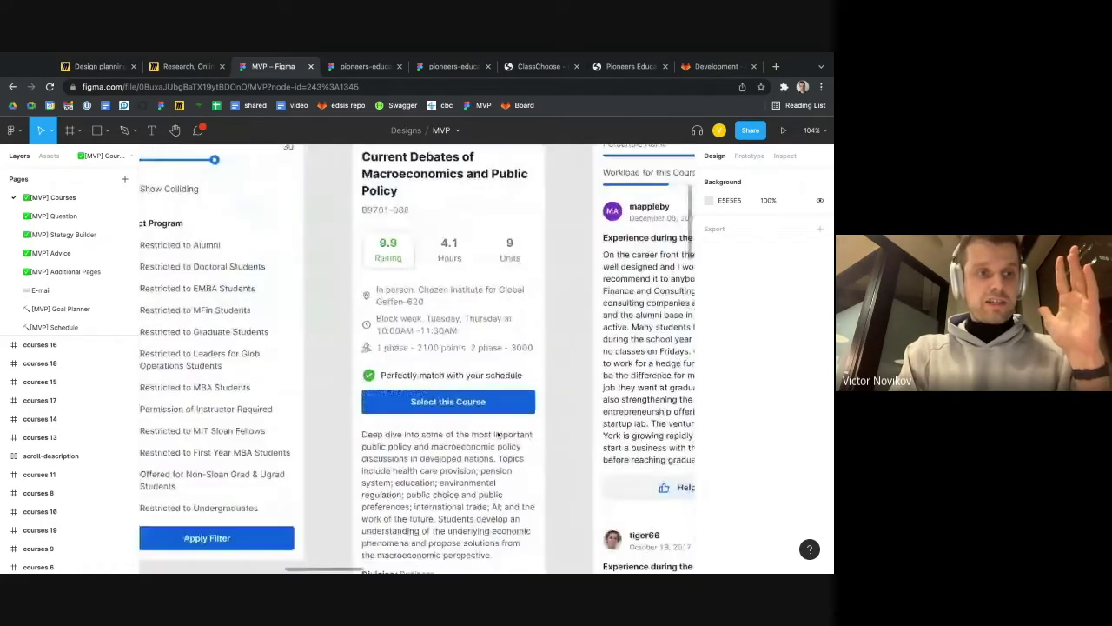
{"action": "scroll", "coordinate": [498, 434], "scroll_direction": "down", "scroll_amount": 3}
{"action": "scroll", "coordinate": [472, 396], "scroll_direction": "down", "scroll_amount": 2}
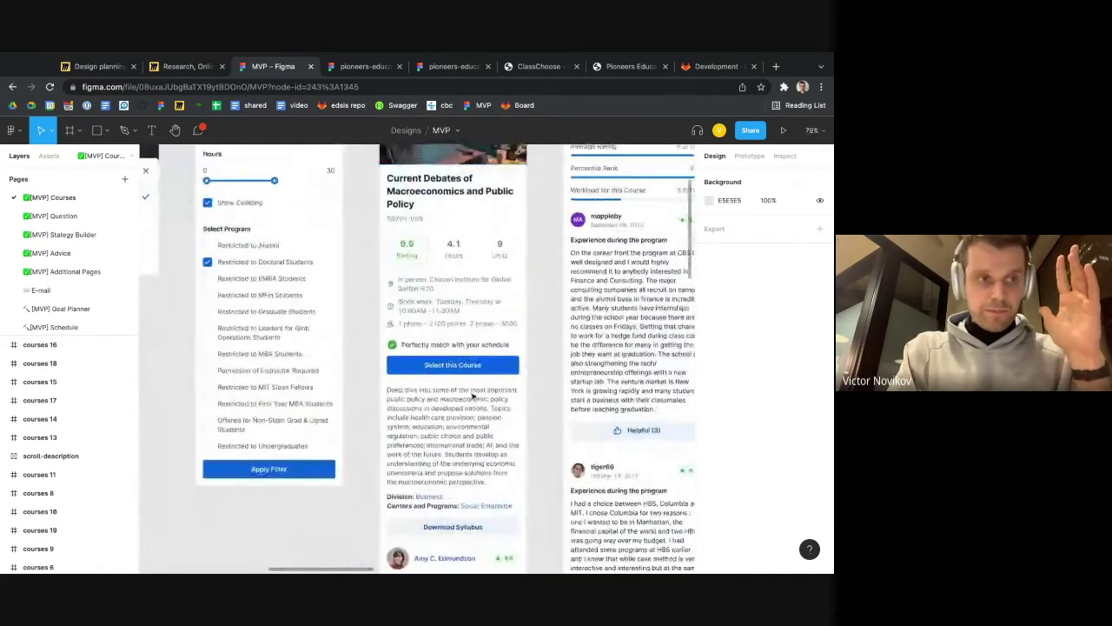
{"action": "scroll", "coordinate": [472, 395], "scroll_direction": "down", "scroll_amount": 2}
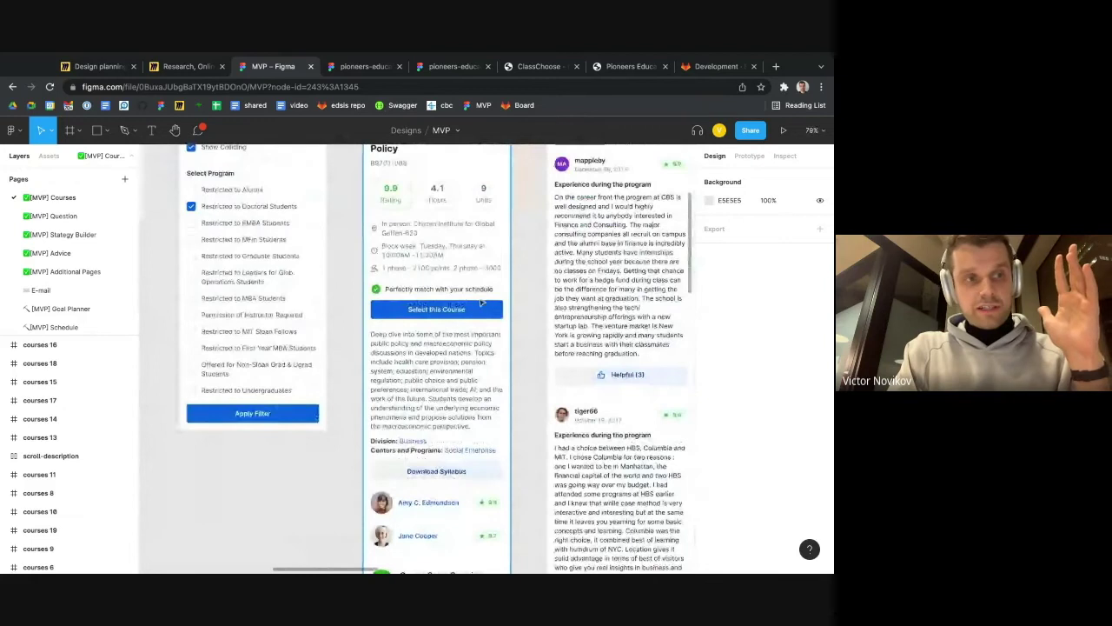
{"action": "scroll", "coordinate": [481, 303], "scroll_direction": "down", "scroll_amount": 5}
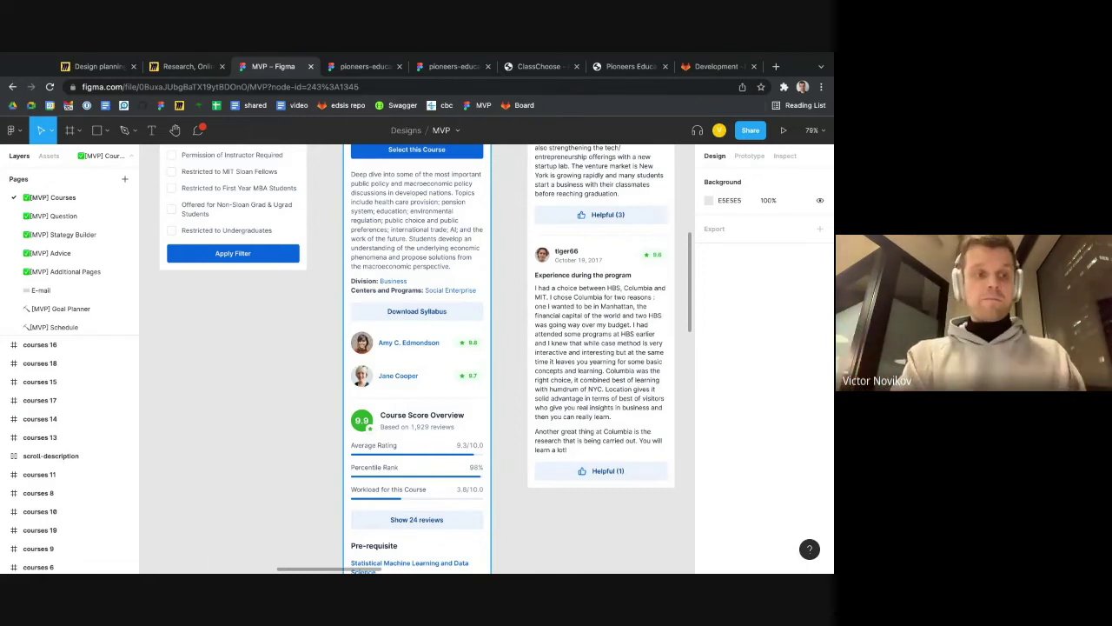
{"action": "scroll", "coordinate": [509, 359], "scroll_direction": "down", "scroll_amount": 4}
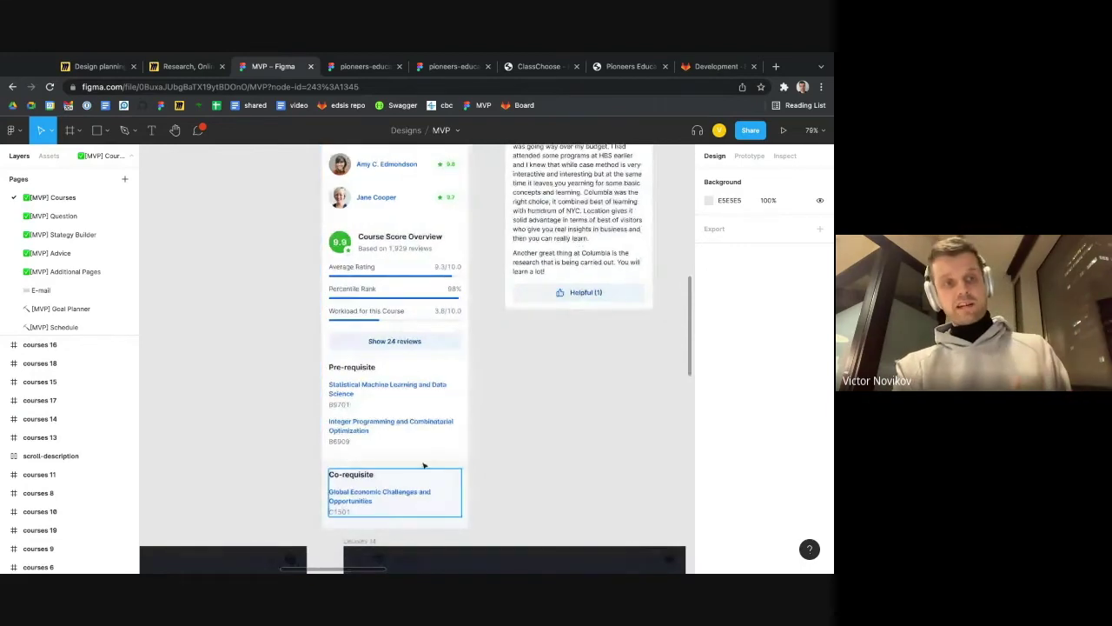
{"action": "scroll", "coordinate": [428, 452], "scroll_direction": "up", "scroll_amount": 3}
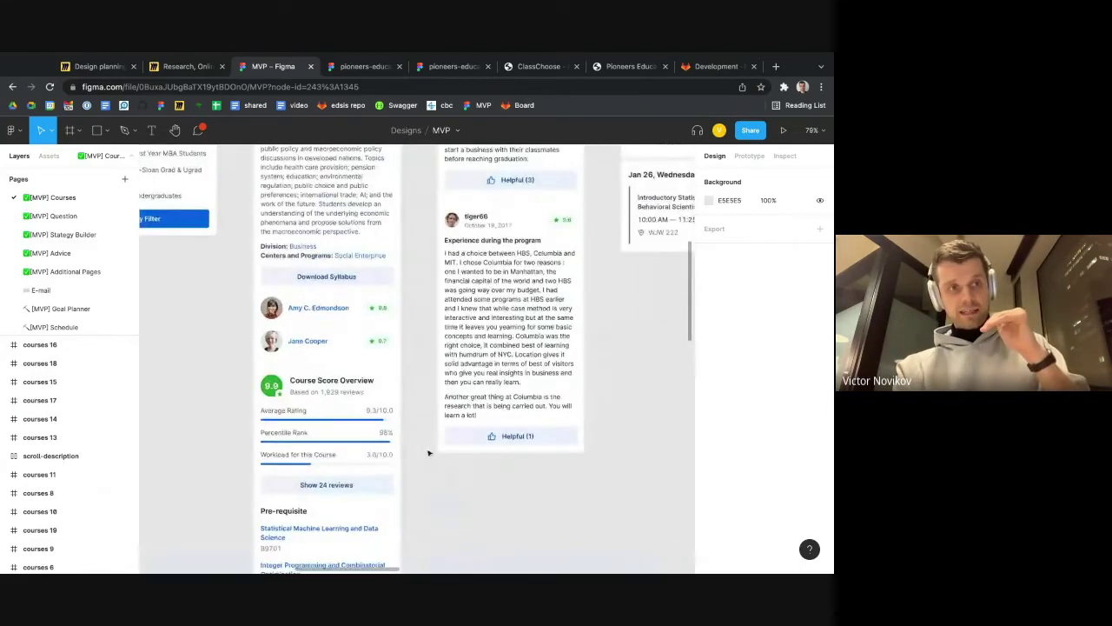
{"action": "scroll", "coordinate": [417, 358], "scroll_direction": "right", "scroll_amount": 2}
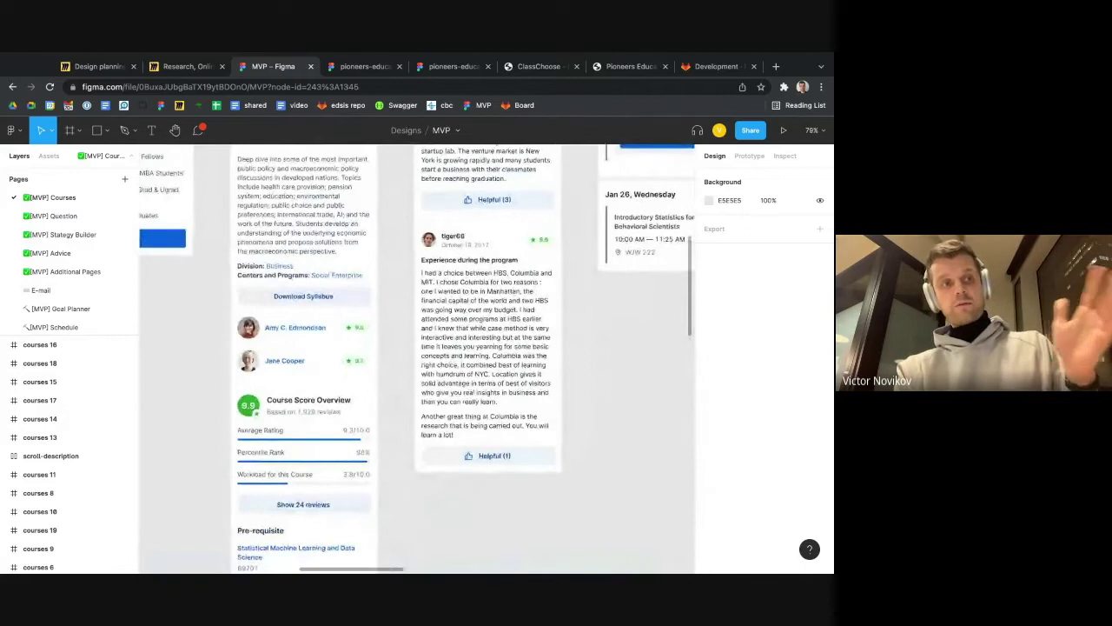
Examine the Schedule Preview screens, including the co-requisite prompt, the time conflict card and the Fix a conflict dialog.
{"action": "scroll", "coordinate": [428, 447], "scroll_direction": "down", "scroll_amount": 3}
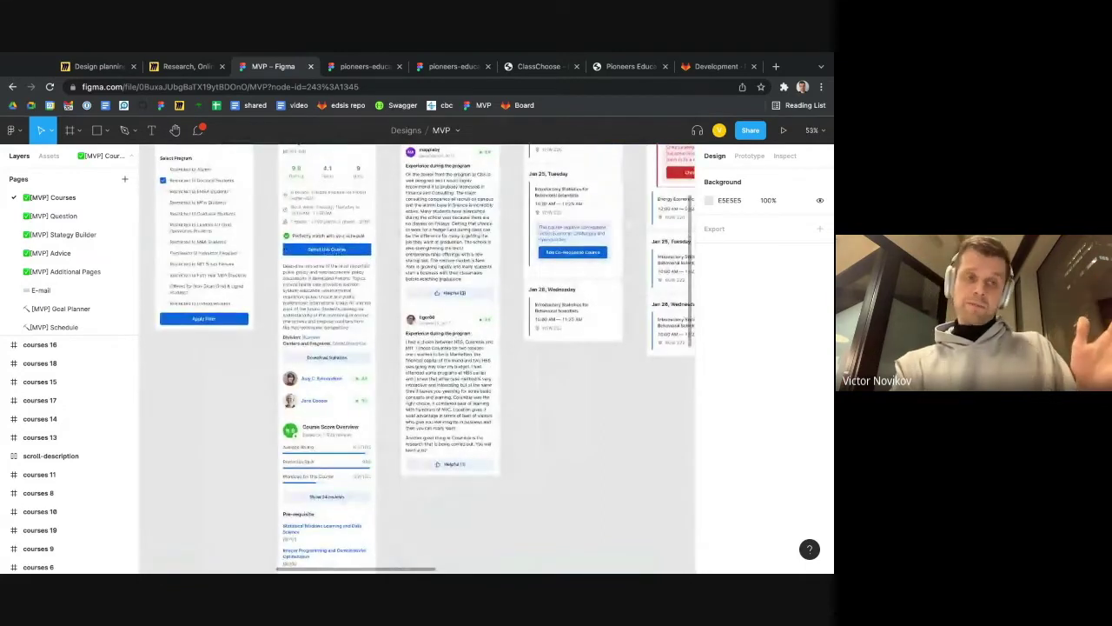
{"action": "scroll", "coordinate": [607, 451], "scroll_direction": "right", "scroll_amount": 10}
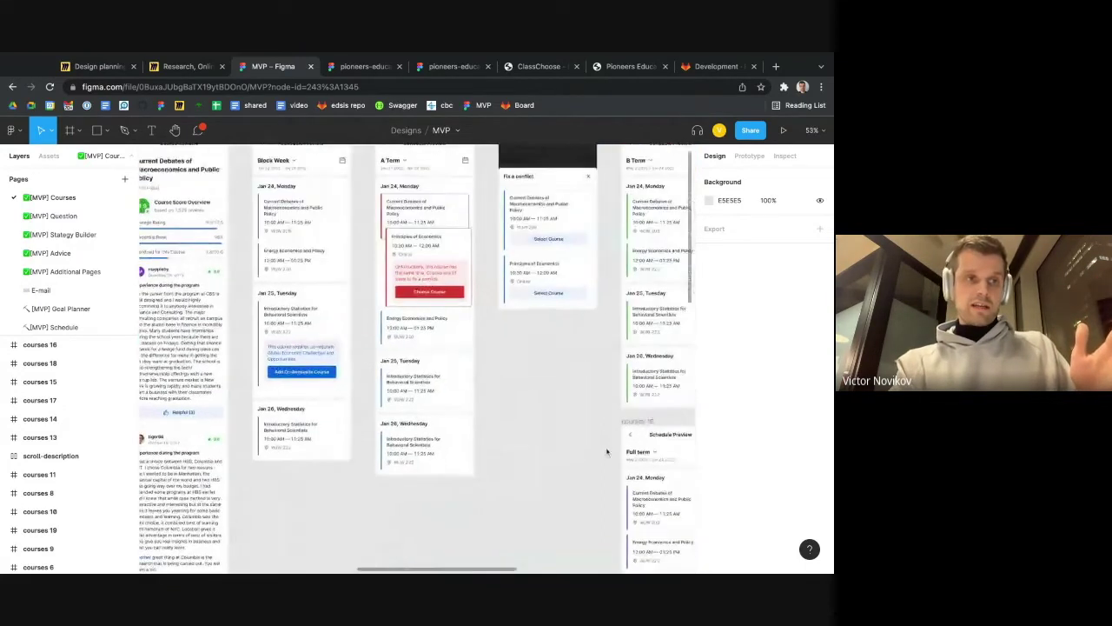
{"action": "scroll", "coordinate": [607, 451], "scroll_direction": "up", "scroll_amount": 1}
{"action": "scroll", "coordinate": [607, 451], "scroll_direction": "right", "scroll_amount": 1}
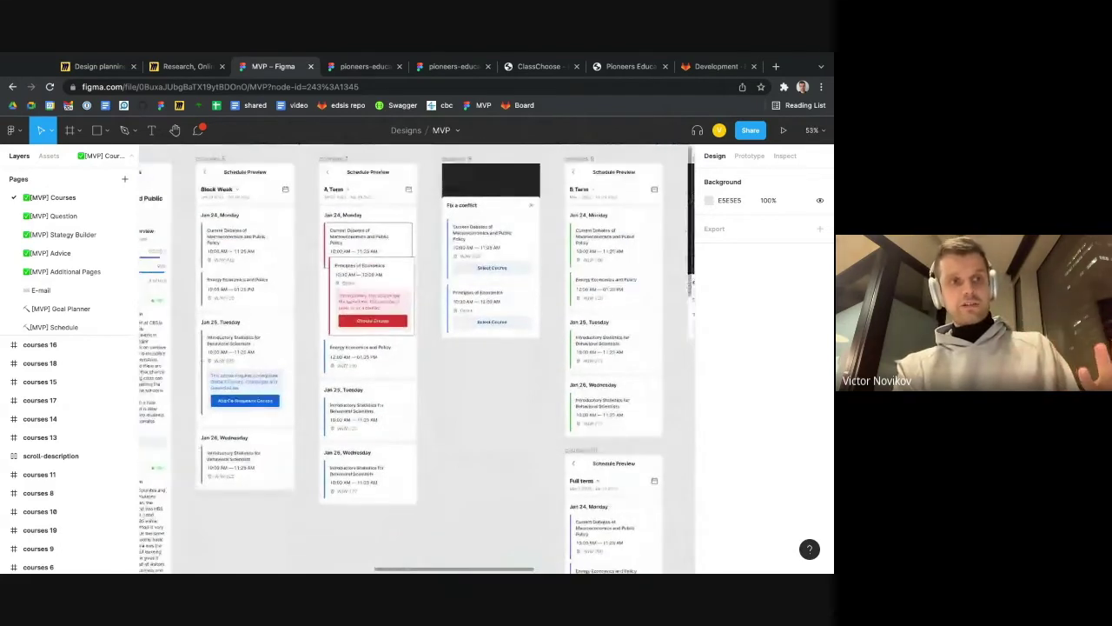
{"action": "scroll", "coordinate": [368, 331], "scroll_direction": "up", "scroll_amount": 1}
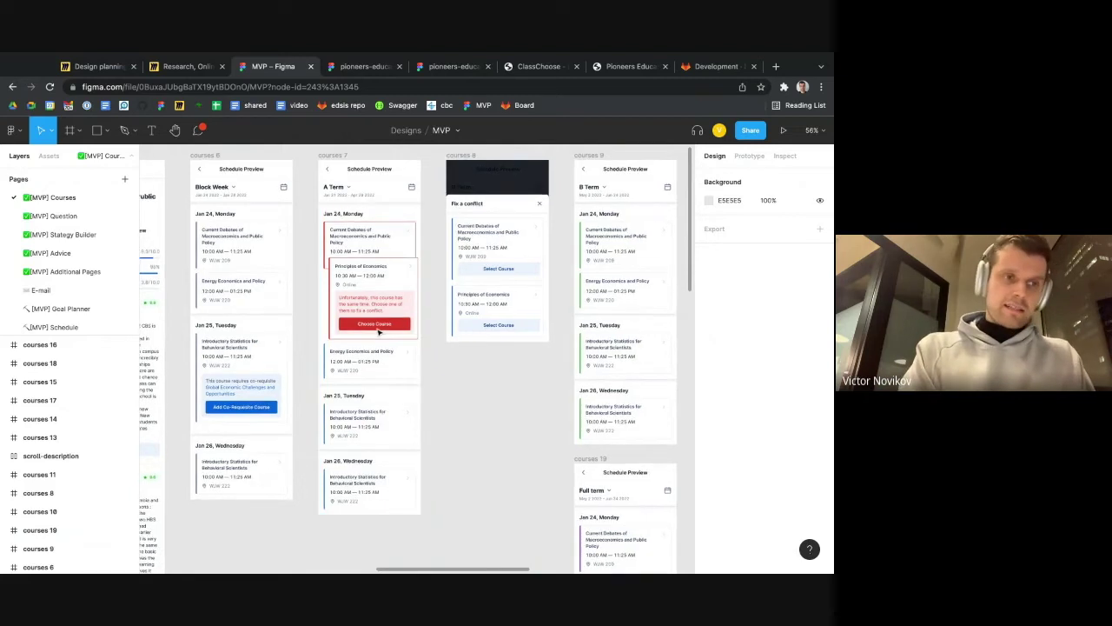
{"action": "scroll", "coordinate": [378, 331], "scroll_direction": "down", "scroll_amount": 3}
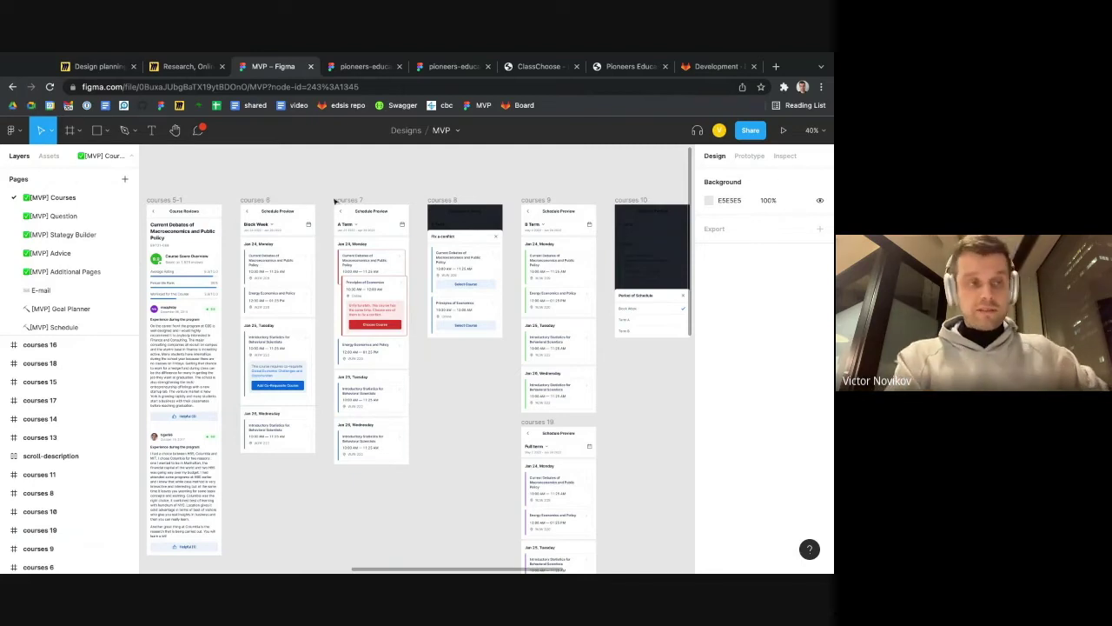
Switch to the pioneers-education design file and look over the mobile and tablet frames in its Class choose section.
{"action": "left_click", "coordinate": [357, 68]}
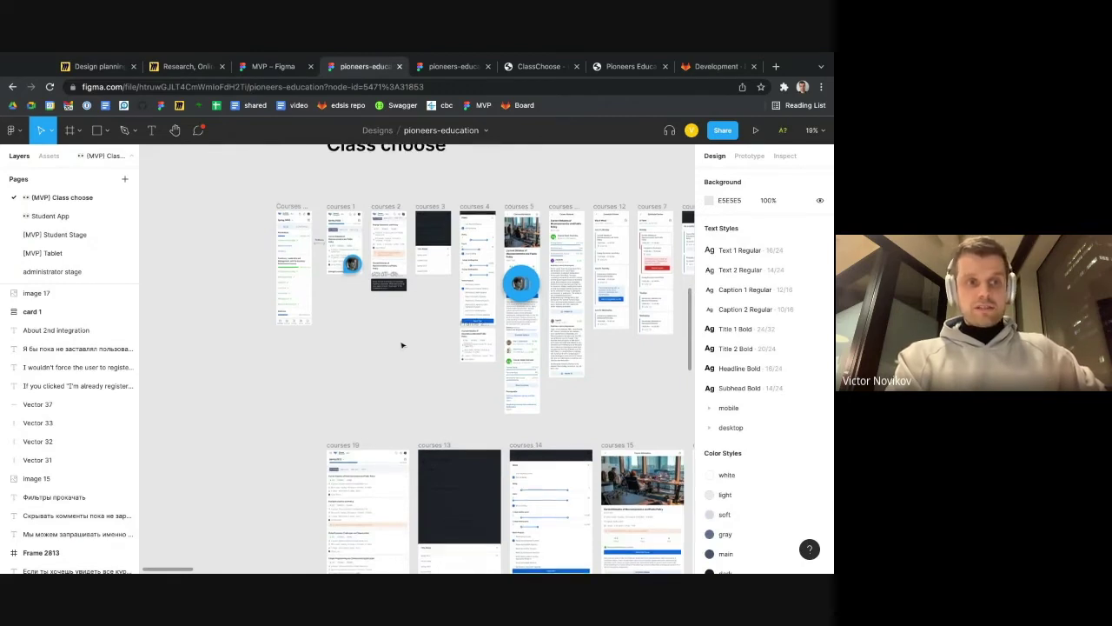
{"action": "scroll", "coordinate": [402, 345], "scroll_direction": "down", "scroll_amount": 1}
{"action": "scroll", "coordinate": [401, 345], "scroll_direction": "down", "scroll_amount": 5}
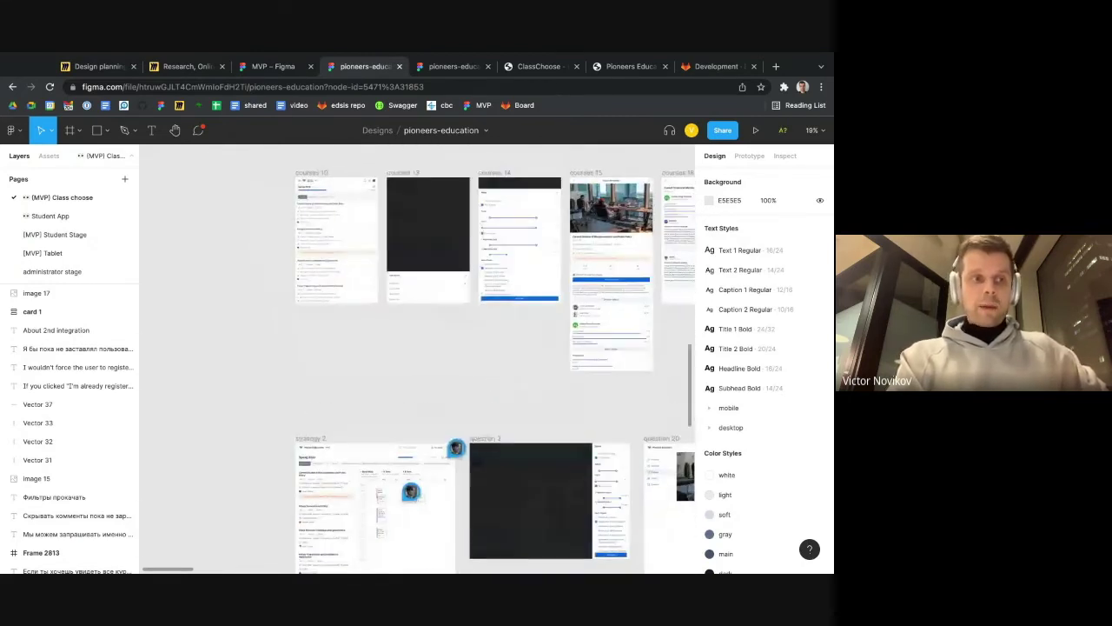
{"action": "scroll", "coordinate": [454, 359], "scroll_direction": "up", "scroll_amount": 6}
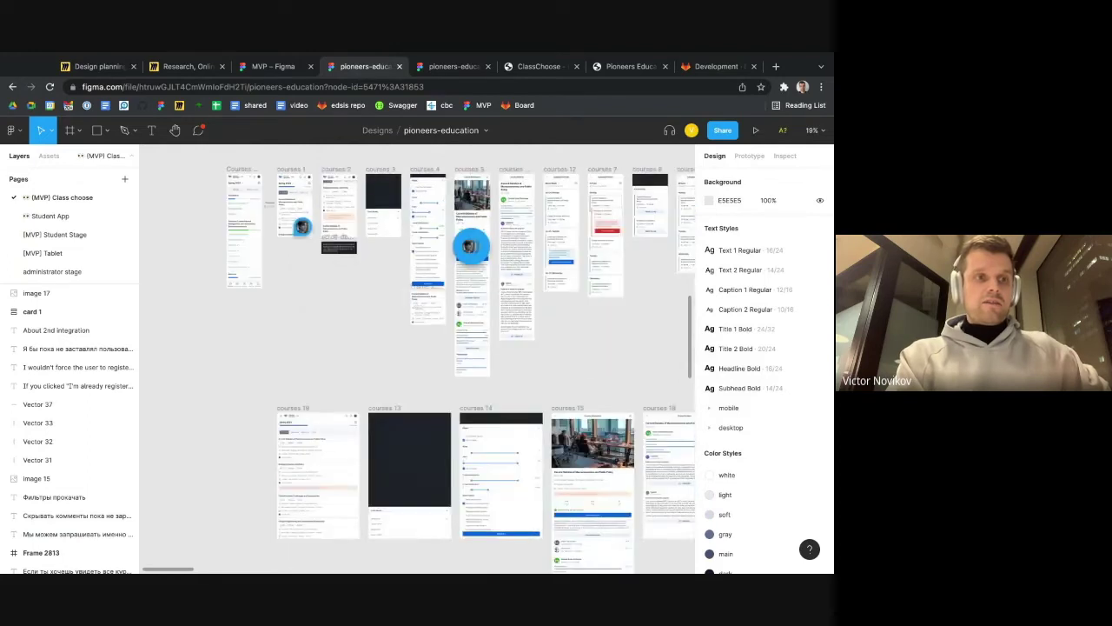
Look over the mobile, tablet and desktop frames in the Class choose section, including the course card beneath the filter screen.
{"action": "scroll", "coordinate": [392, 339], "scroll_direction": "up", "scroll_amount": 4}
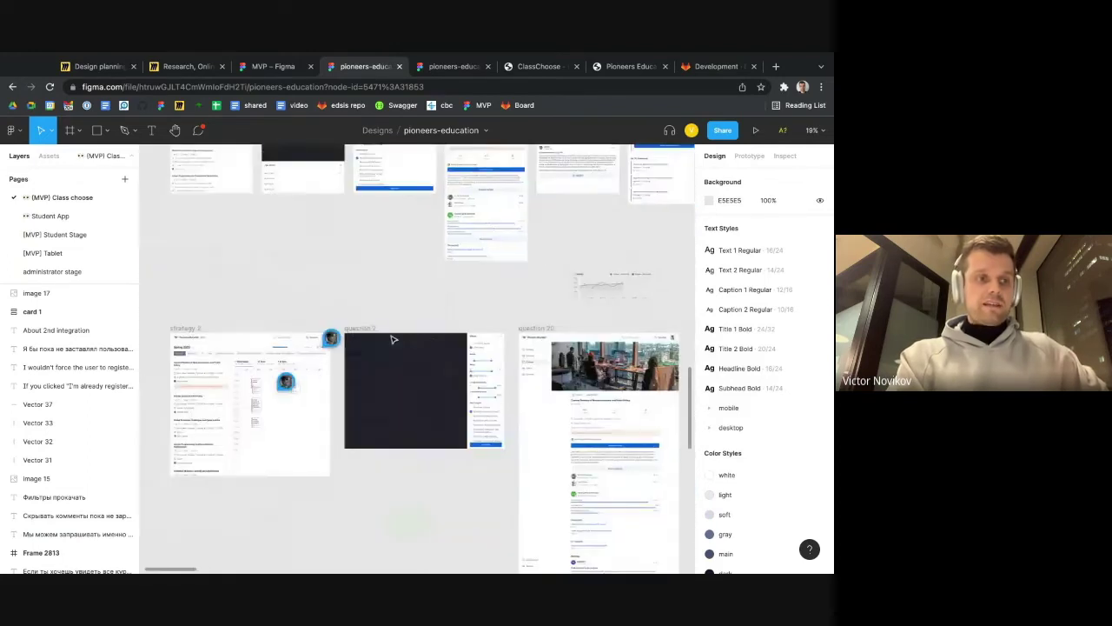
{"action": "scroll", "coordinate": [392, 339], "scroll_direction": "down", "scroll_amount": 3}
{"action": "scroll", "coordinate": [392, 339], "scroll_direction": "down", "scroll_amount": 3}
{"action": "scroll", "coordinate": [392, 339], "scroll_direction": "up", "scroll_amount": 3}
{"action": "scroll", "coordinate": [395, 329], "scroll_direction": "up", "scroll_amount": 3}
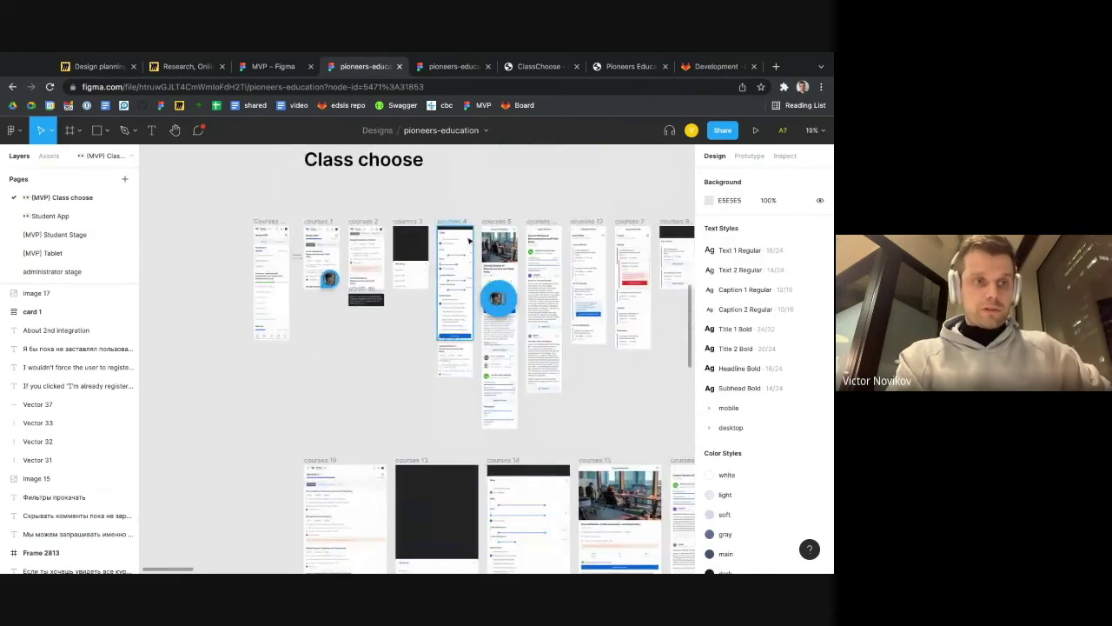
{"action": "scroll", "coordinate": [467, 336], "scroll_direction": "up", "scroll_amount": 5}
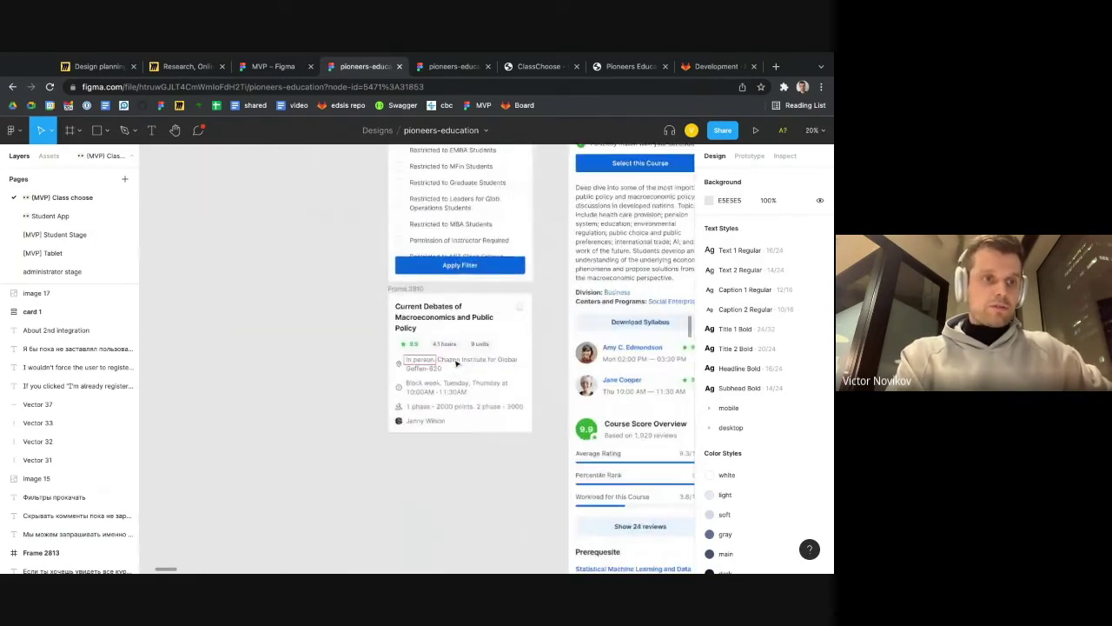
{"action": "scroll", "coordinate": [457, 363], "scroll_direction": "down", "scroll_amount": 5}
Compare the rows of course, strategy and question frames, and look over the profile and favorites frames under Доп страницы.
{"action": "left_click", "coordinate": [446, 72]}
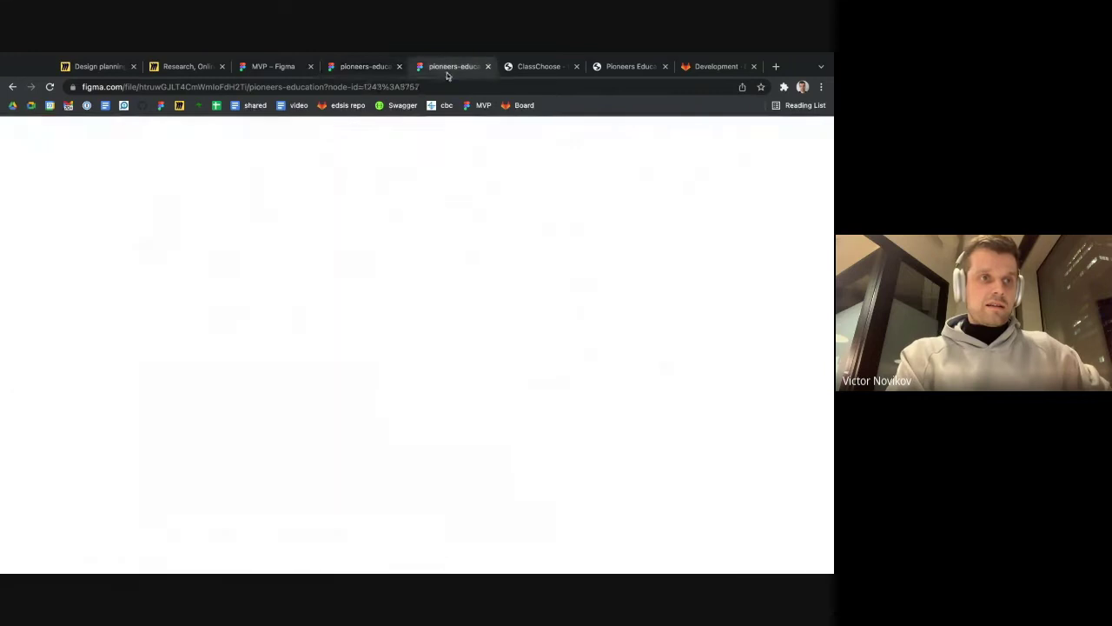
{"action": "left_click", "coordinate": [355, 68]}
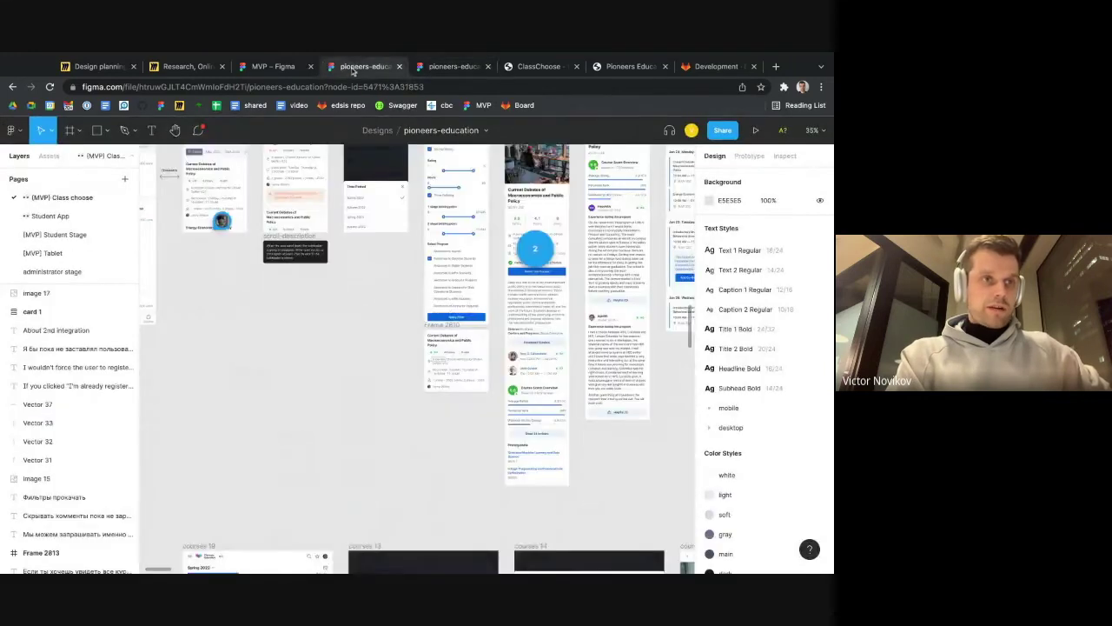
{"action": "scroll", "coordinate": [272, 304], "scroll_direction": "down", "scroll_amount": 3}
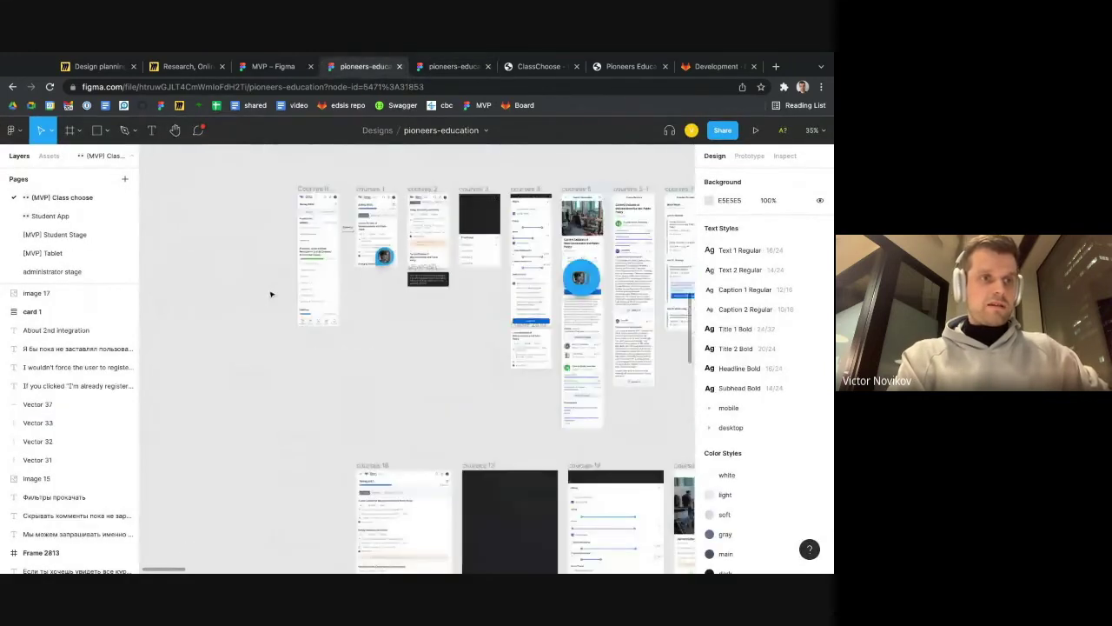
{"action": "scroll", "coordinate": [288, 455], "scroll_direction": "down", "scroll_amount": 3}
{"action": "scroll", "coordinate": [284, 464], "scroll_direction": "up", "scroll_amount": 3}
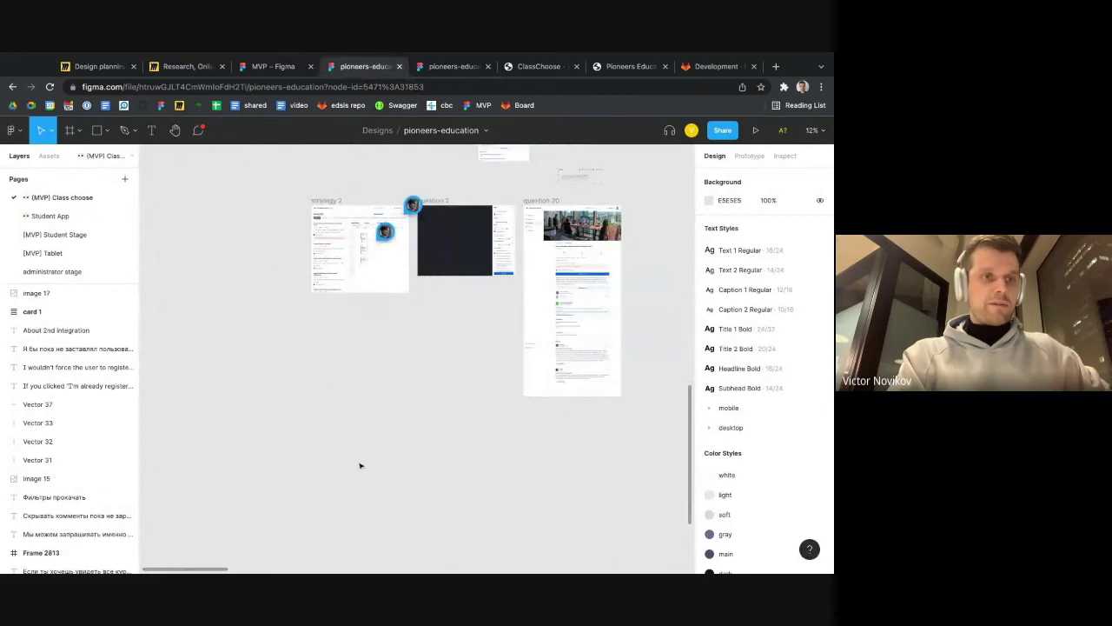
{"action": "scroll", "coordinate": [360, 466], "scroll_direction": "down", "scroll_amount": 5}
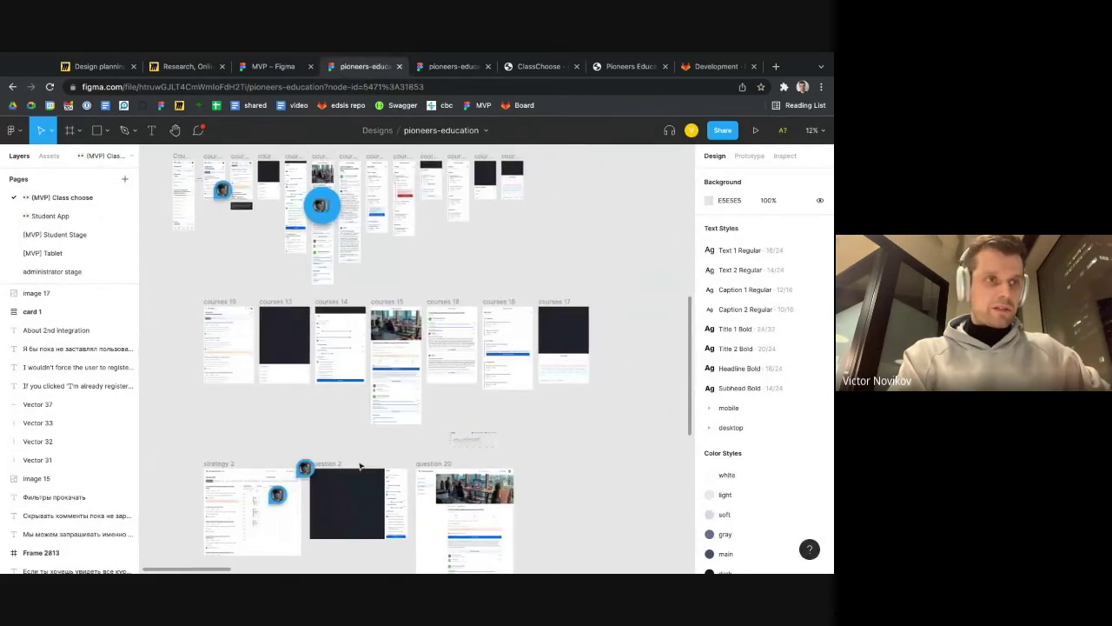
{"action": "scroll", "coordinate": [447, 439], "scroll_direction": "right", "scroll_amount": 8}
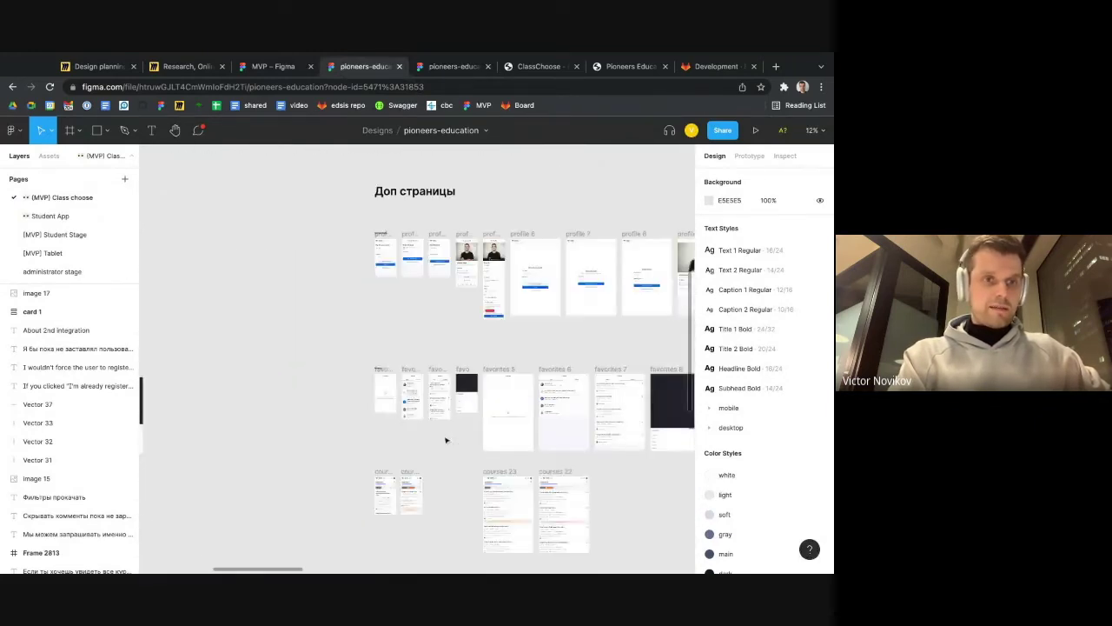
{"action": "scroll", "coordinate": [325, 360], "scroll_direction": "right", "scroll_amount": 4}
Switch to the other pioneers-education tab and examine the mobile Spring 2022 course list, including the External course card.
{"action": "key", "text": "ctrl+Tab"}
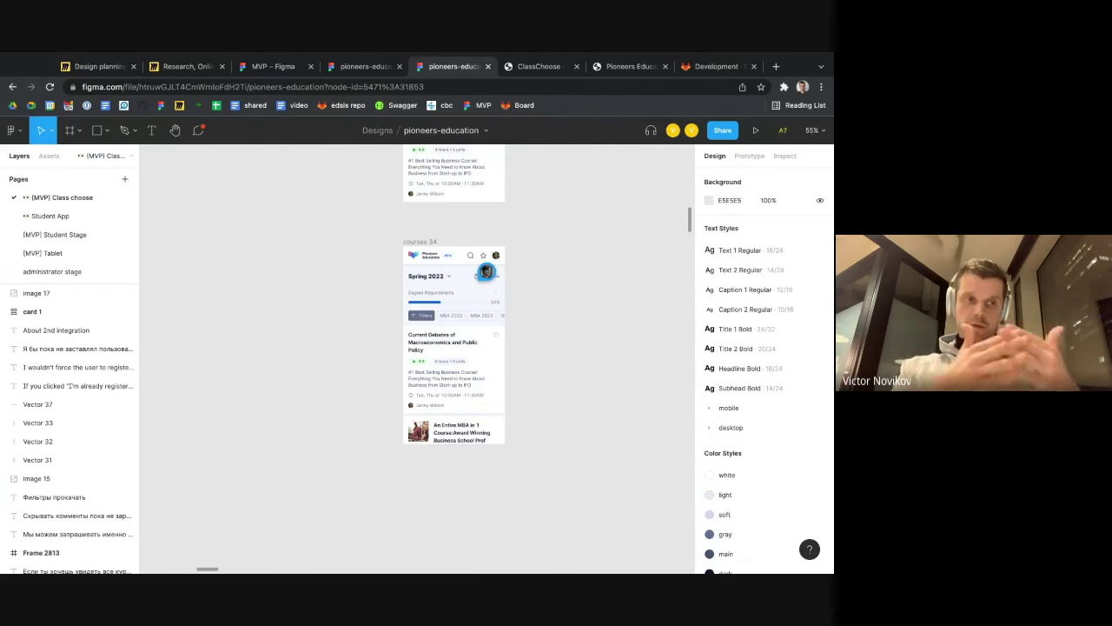
{"action": "scroll", "coordinate": [338, 364], "scroll_direction": "up", "scroll_amount": 5}
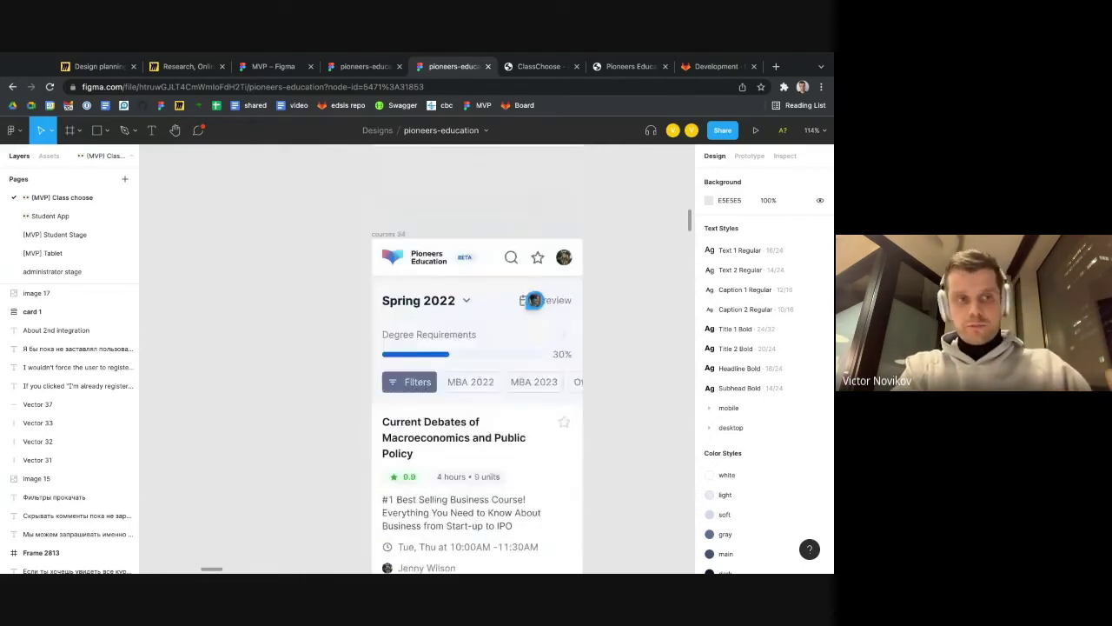
{"action": "scroll", "coordinate": [338, 363], "scroll_direction": "down", "scroll_amount": 10}
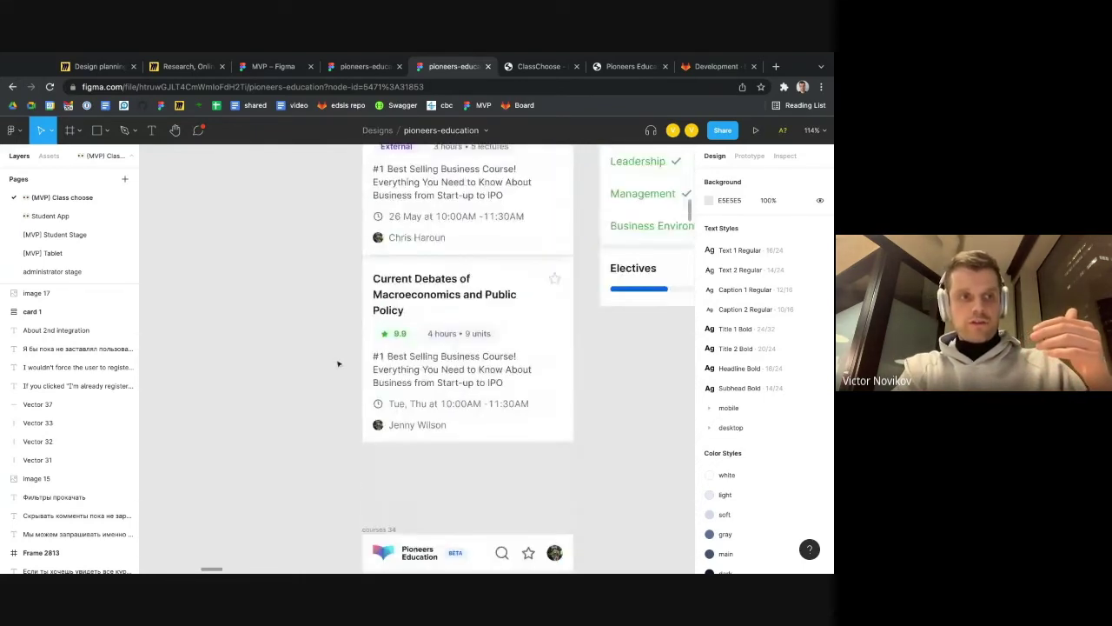
{"action": "scroll", "coordinate": [351, 365], "scroll_direction": "down", "scroll_amount": 5}
{"action": "scroll", "coordinate": [352, 365], "scroll_direction": "up", "scroll_amount": 8}
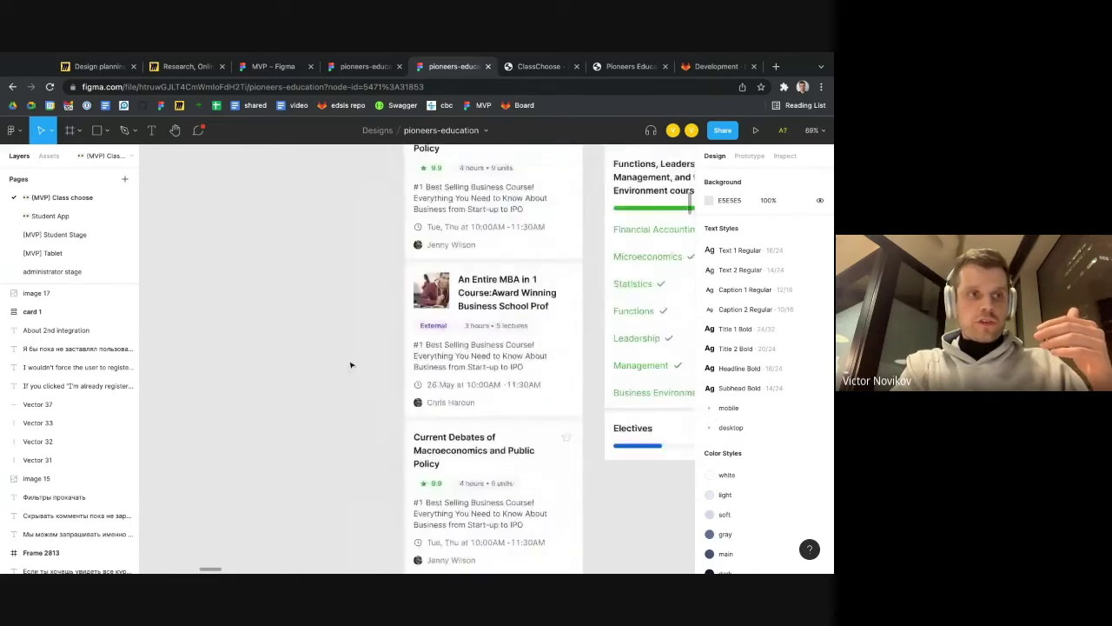
{"action": "scroll", "coordinate": [351, 365], "scroll_direction": "up", "scroll_amount": 2}
{"action": "scroll", "coordinate": [351, 365], "scroll_direction": "down", "scroll_amount": 2}
{"action": "scroll", "coordinate": [351, 365], "scroll_direction": "up", "scroll_amount": 3}
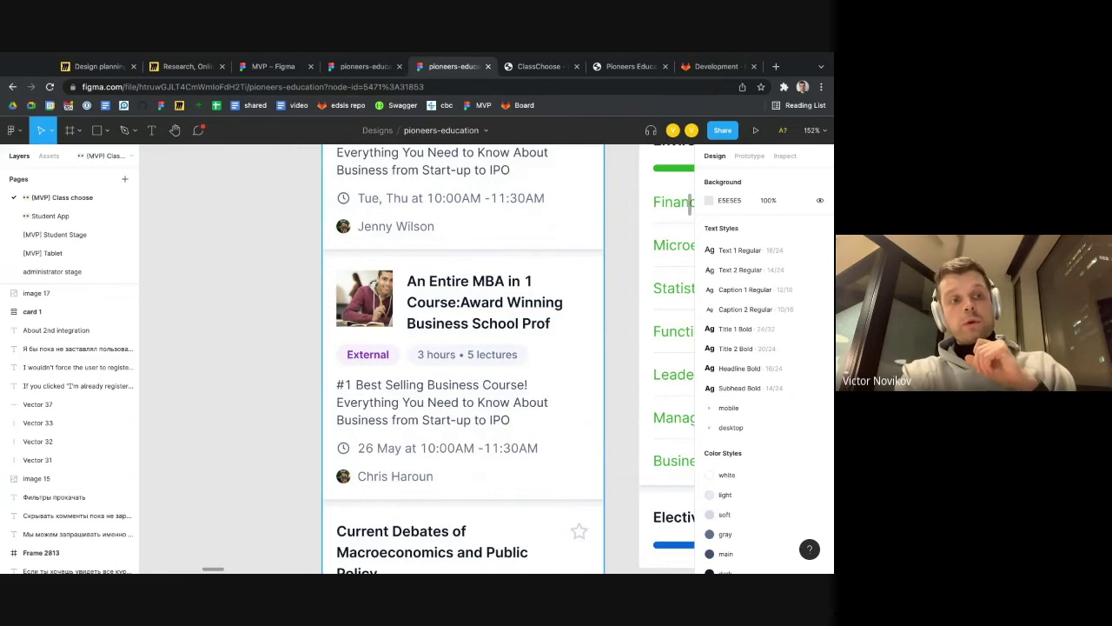
Examine the Degree Requirements screen between the course list frames, covering Foundations, Functions, Leadership and Management, and Electives.
{"action": "scroll", "coordinate": [487, 356], "scroll_direction": "down", "scroll_amount": 10}
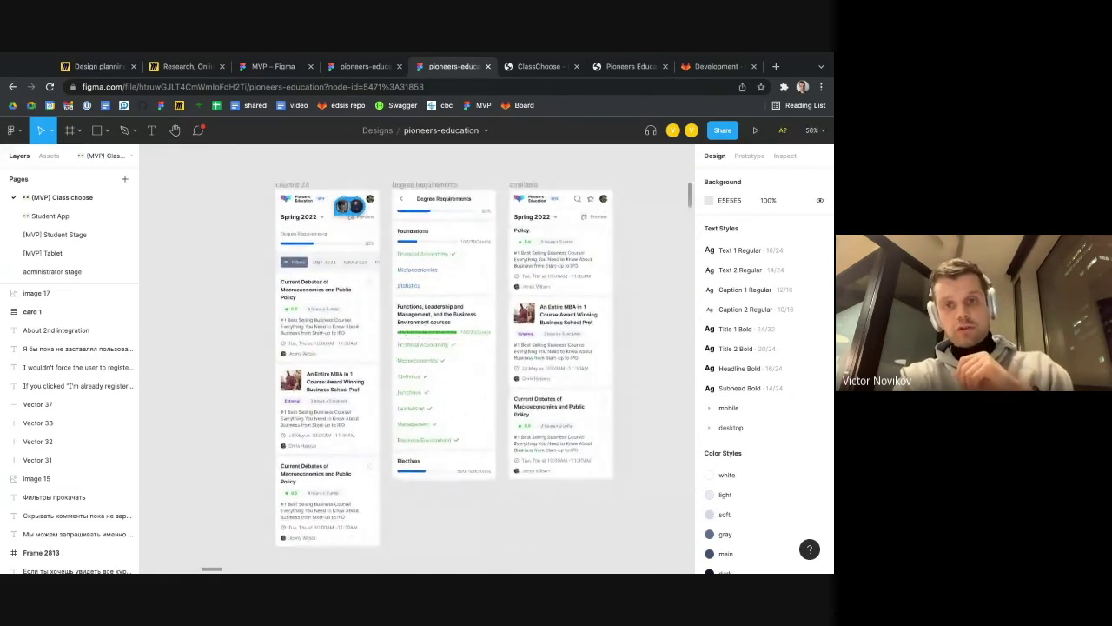
{"action": "scroll", "coordinate": [550, 289], "scroll_direction": "up", "scroll_amount": 5}
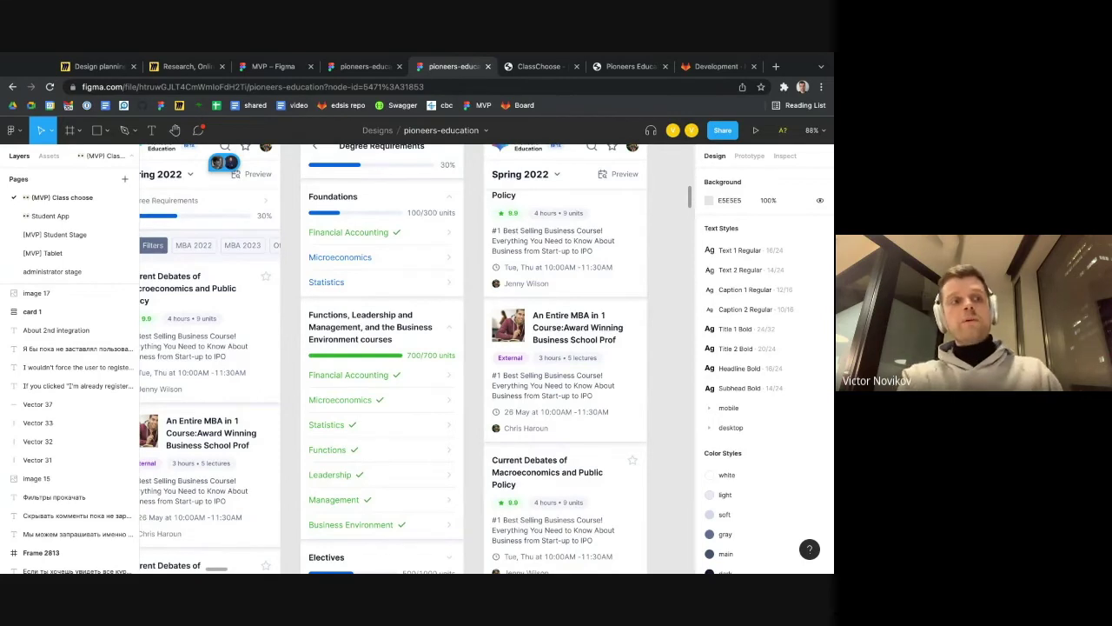
{"action": "scroll", "coordinate": [396, 358], "scroll_direction": "up", "scroll_amount": 2}
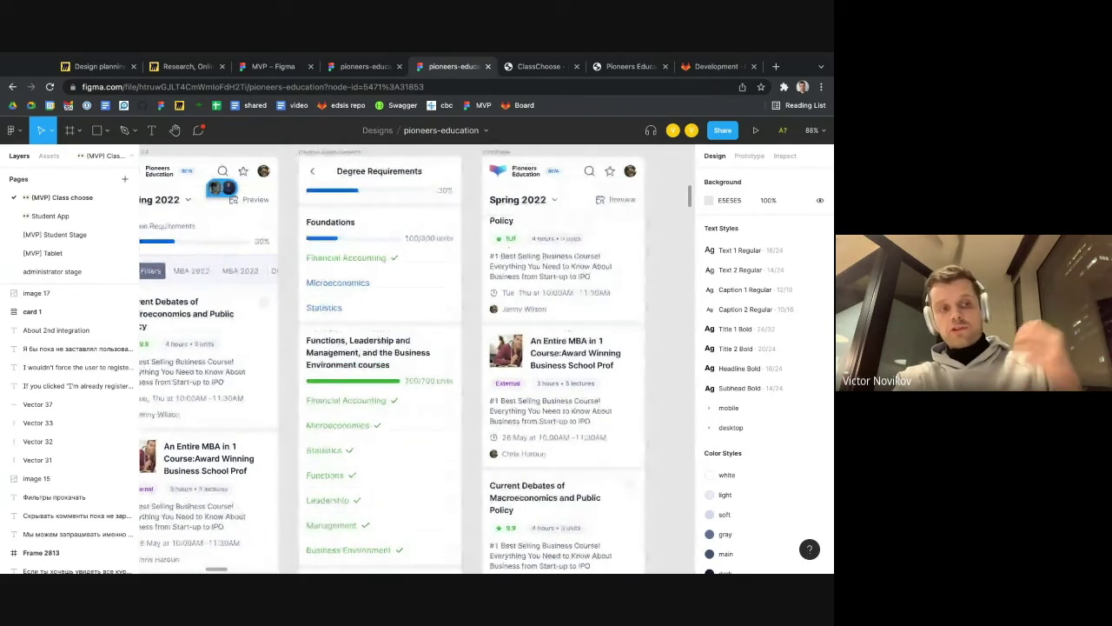
{"action": "scroll", "coordinate": [393, 358], "scroll_direction": "down", "scroll_amount": 2}
{"action": "scroll", "coordinate": [393, 358], "scroll_direction": "right", "scroll_amount": 1}
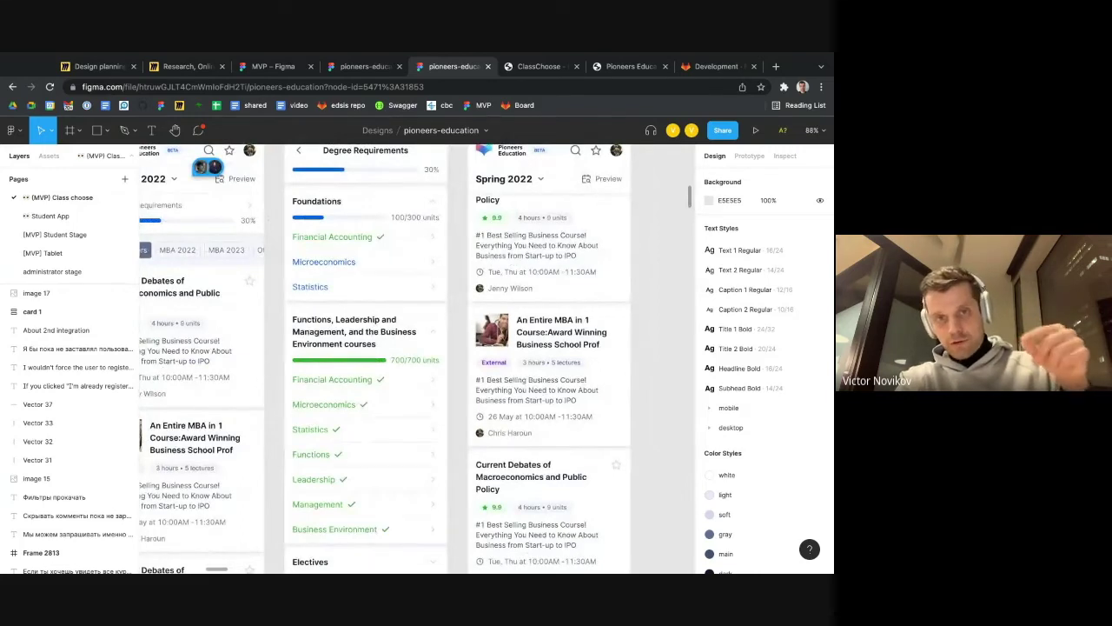
{"action": "scroll", "coordinate": [395, 358], "scroll_direction": "down", "scroll_amount": 3}
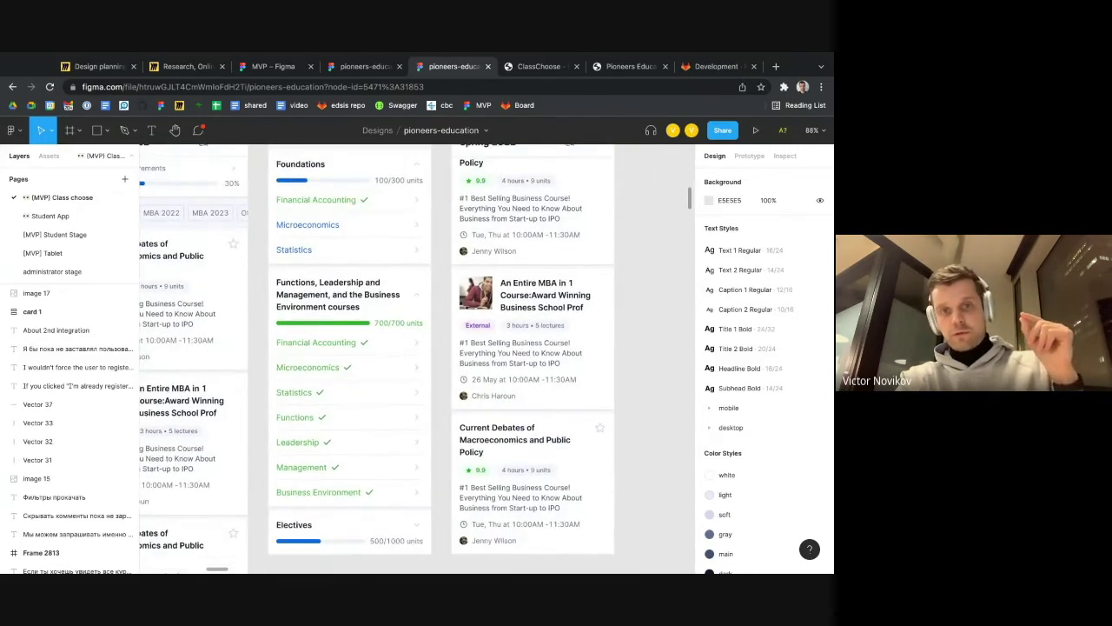
{"action": "scroll", "coordinate": [396, 358], "scroll_direction": "left", "scroll_amount": 1}
{"action": "scroll", "coordinate": [449, 360], "scroll_direction": "down", "scroll_amount": 2}
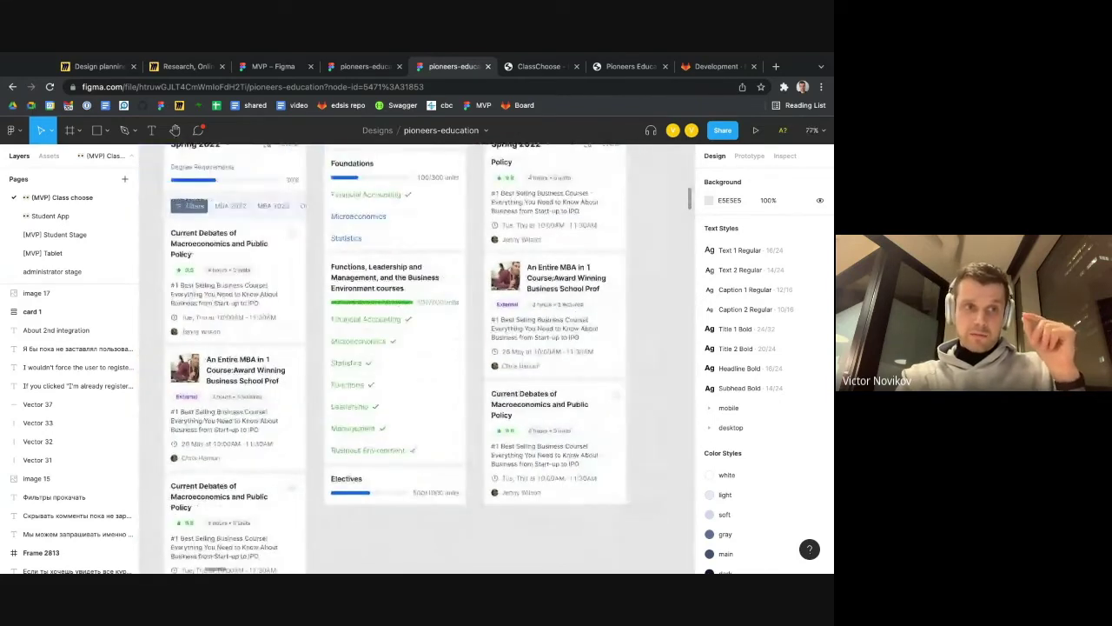
{"action": "scroll", "coordinate": [449, 360], "scroll_direction": "down", "scroll_amount": 4}
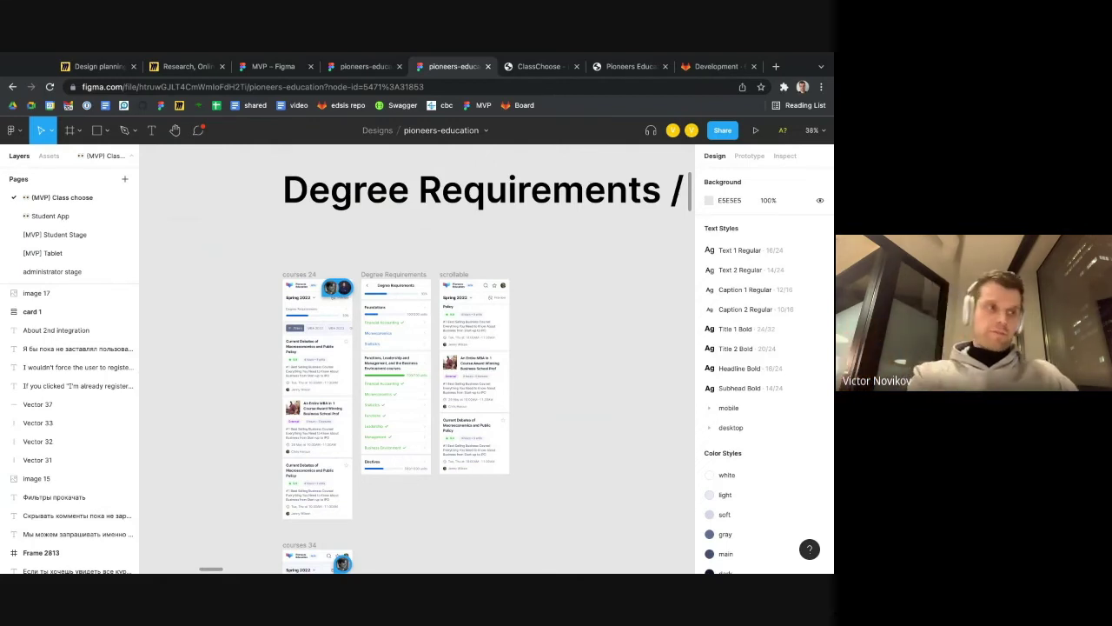
Switch to the MVP design file, open its [MVP] Stategy Builder page and examine the Popular Strategies screen.
{"action": "left_click", "coordinate": [341, 70]}
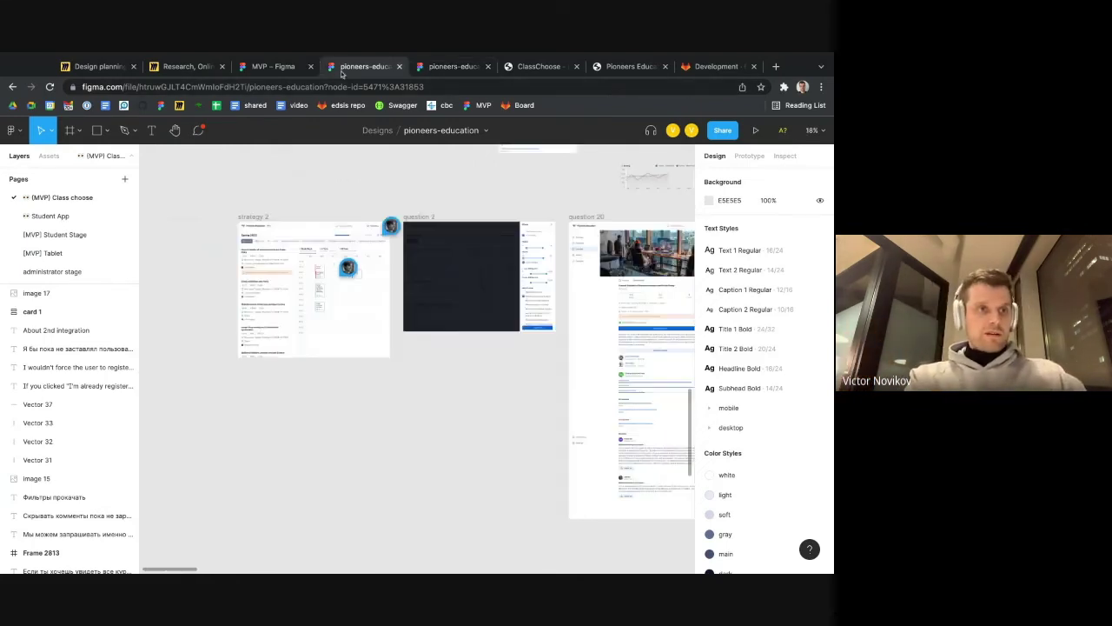
{"action": "left_click", "coordinate": [273, 70]}
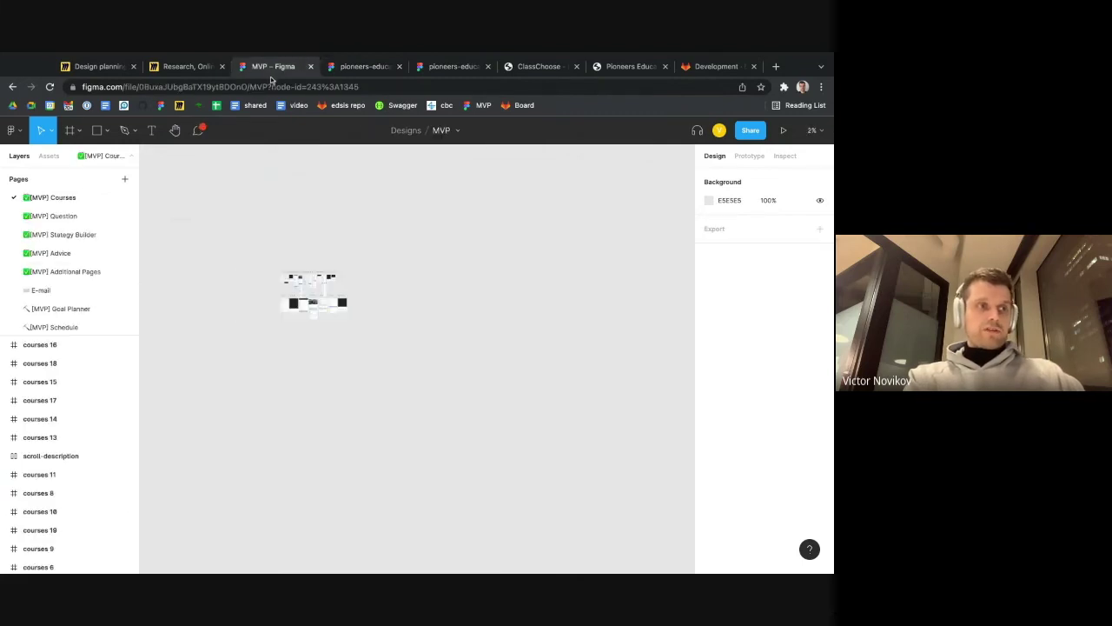
{"action": "left_click", "coordinate": [69, 235]}
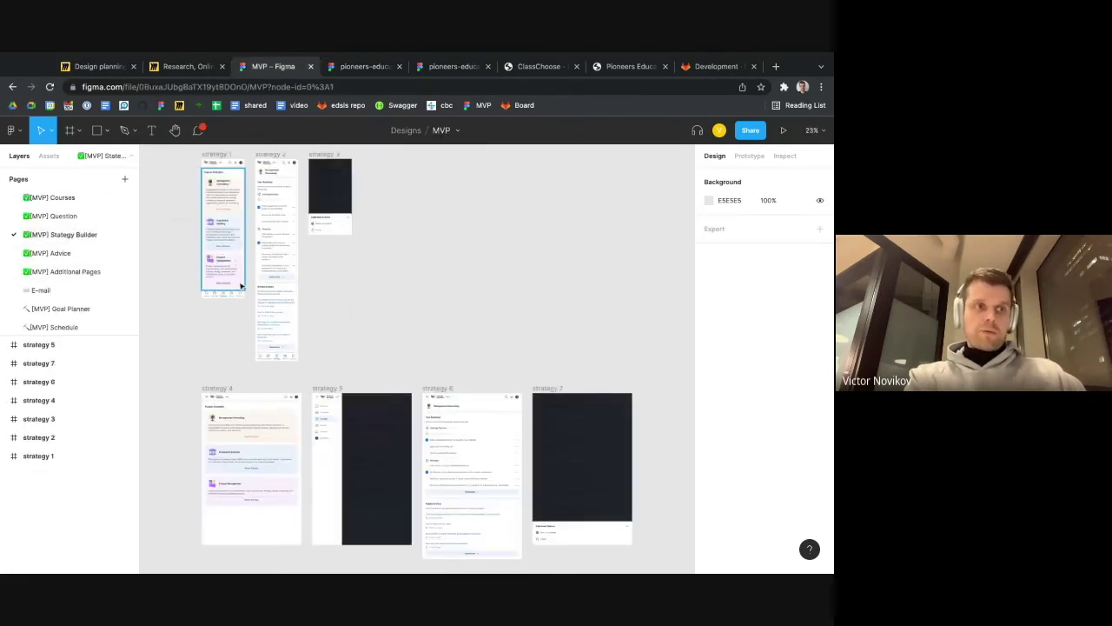
{"action": "scroll", "coordinate": [241, 309], "scroll_direction": "up", "scroll_amount": 3}
{"action": "scroll", "coordinate": [242, 308], "scroll_direction": "up", "scroll_amount": 3}
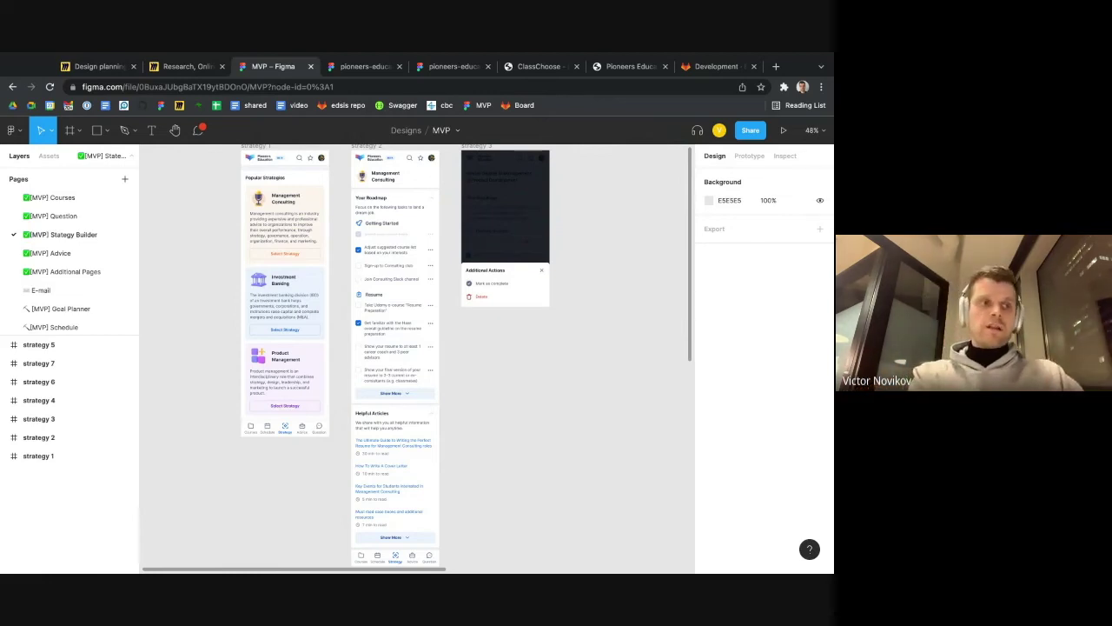
{"action": "scroll", "coordinate": [261, 261], "scroll_direction": "up", "scroll_amount": 1}
{"action": "scroll", "coordinate": [252, 174], "scroll_direction": "up", "scroll_amount": 5}
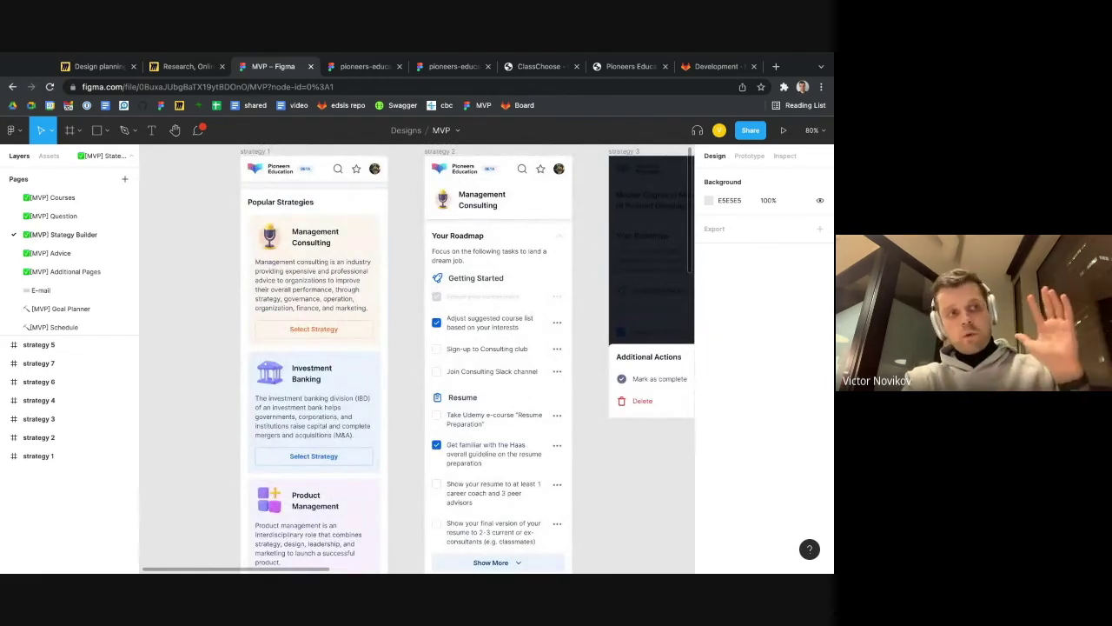
{"action": "scroll", "coordinate": [292, 375], "scroll_direction": "down", "scroll_amount": 1}
{"action": "scroll", "coordinate": [292, 377], "scroll_direction": "right", "scroll_amount": 1}
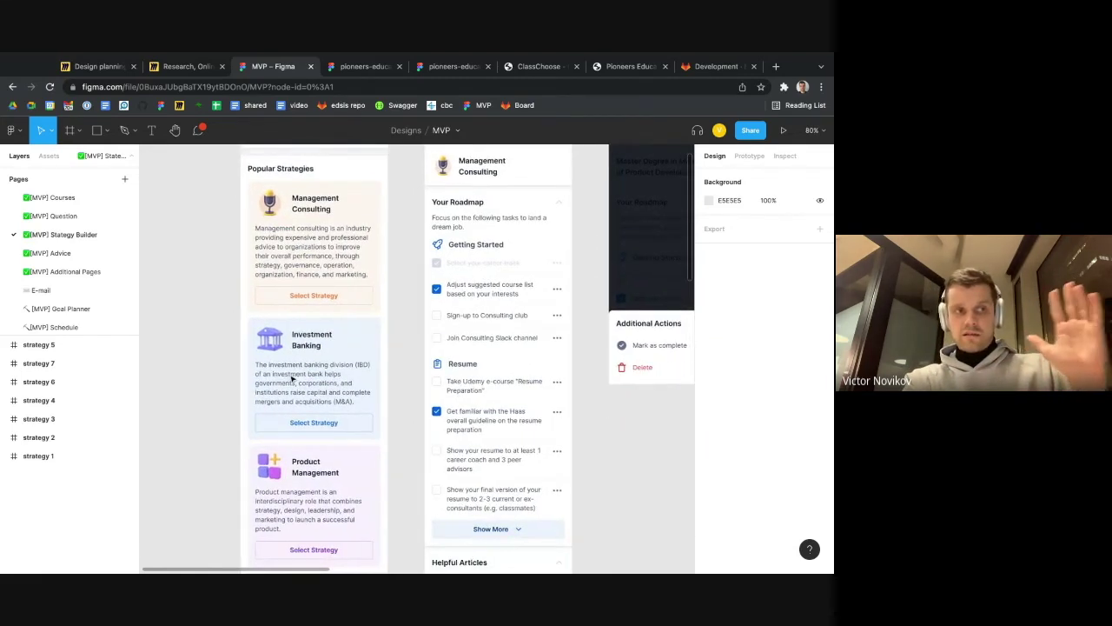
Examine the Management Consulting roadmap tasks, the Additional Actions sheet and the Helpful Articles section.
{"action": "scroll", "coordinate": [416, 359], "scroll_direction": "right", "scroll_amount": 3}
{"action": "scroll", "coordinate": [416, 359], "scroll_direction": "up", "scroll_amount": 1}
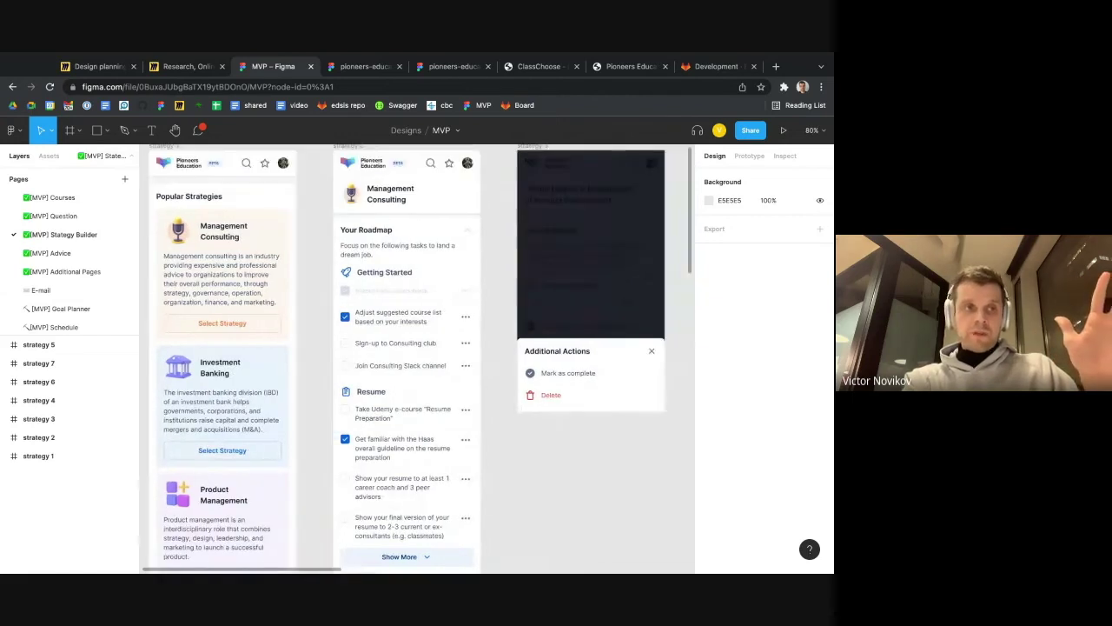
{"action": "scroll", "coordinate": [356, 414], "scroll_direction": "left", "scroll_amount": 2}
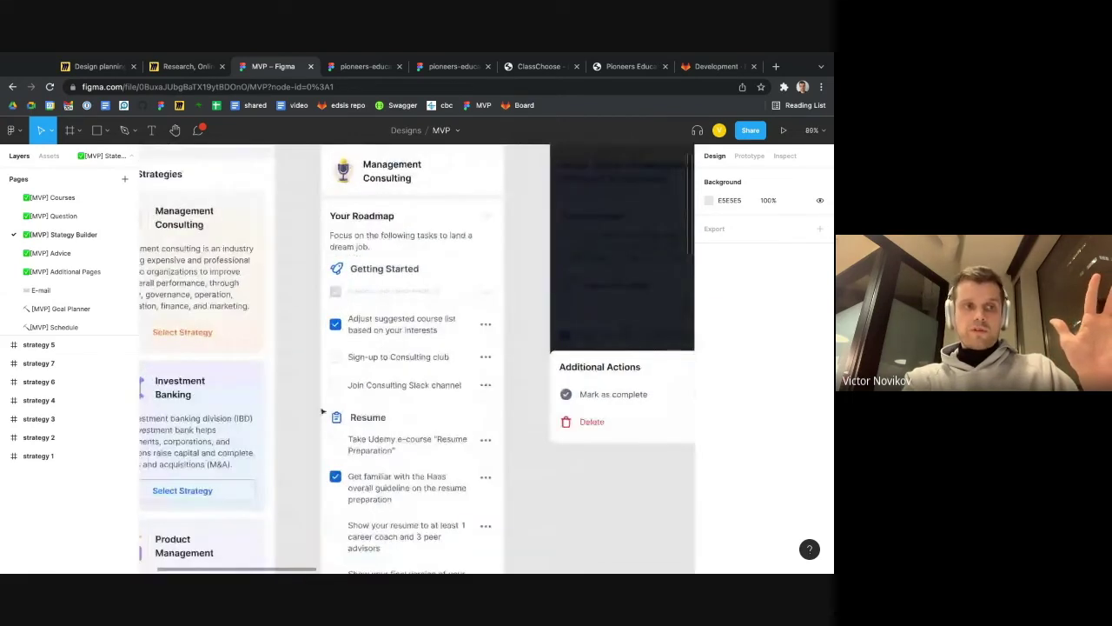
{"action": "scroll", "coordinate": [356, 414], "scroll_direction": "up", "scroll_amount": 2}
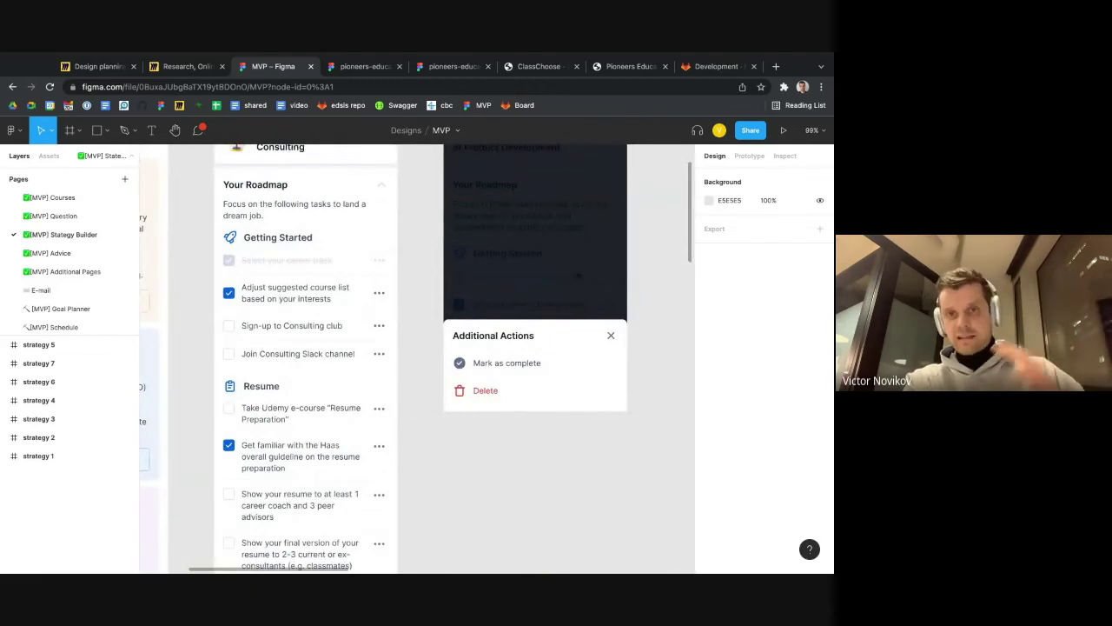
{"action": "scroll", "coordinate": [409, 359], "scroll_direction": "down", "scroll_amount": 5}
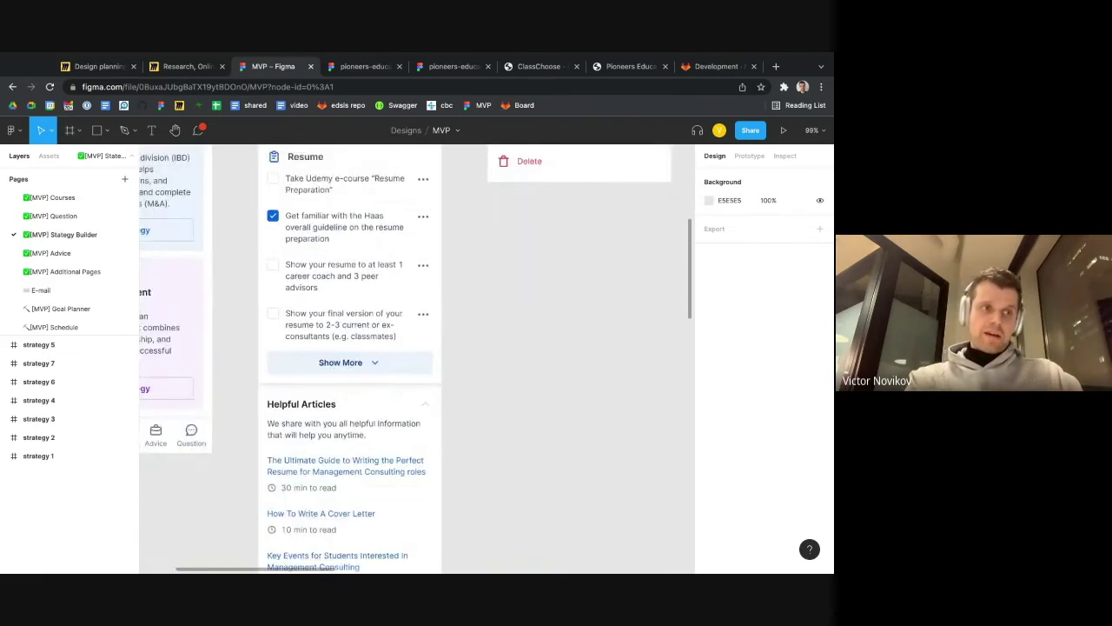
{"action": "scroll", "coordinate": [293, 397], "scroll_direction": "down", "scroll_amount": 2}
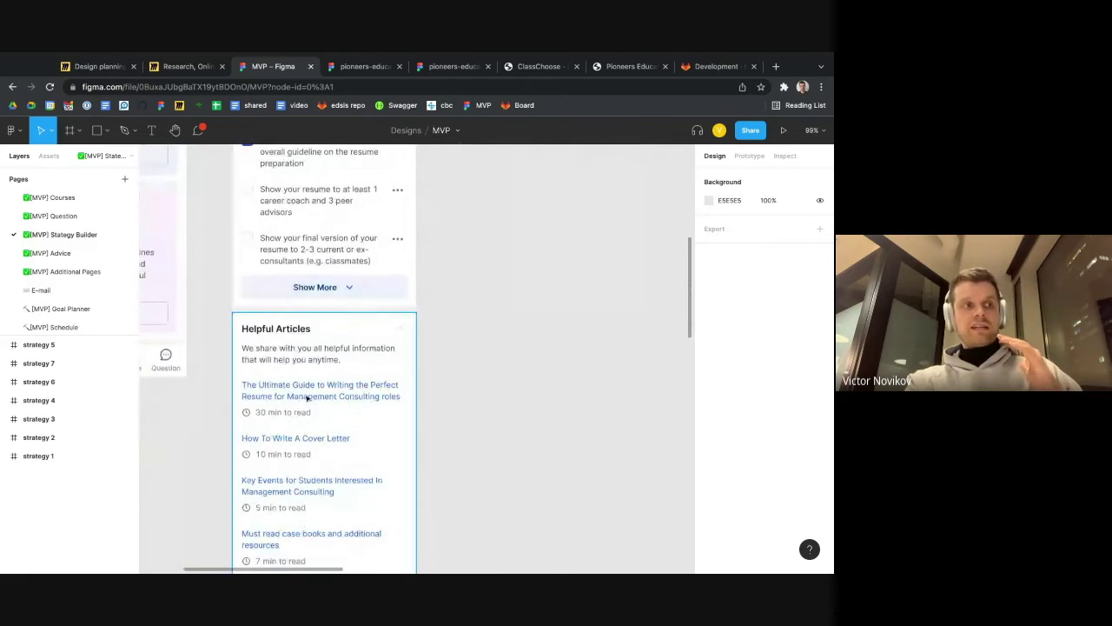
Open the [MVP] Advice page and look over its mobile and tablet advice frames.
{"action": "left_click", "coordinate": [52, 253]}
{"action": "scroll", "coordinate": [245, 346], "scroll_direction": "up", "scroll_amount": 5}
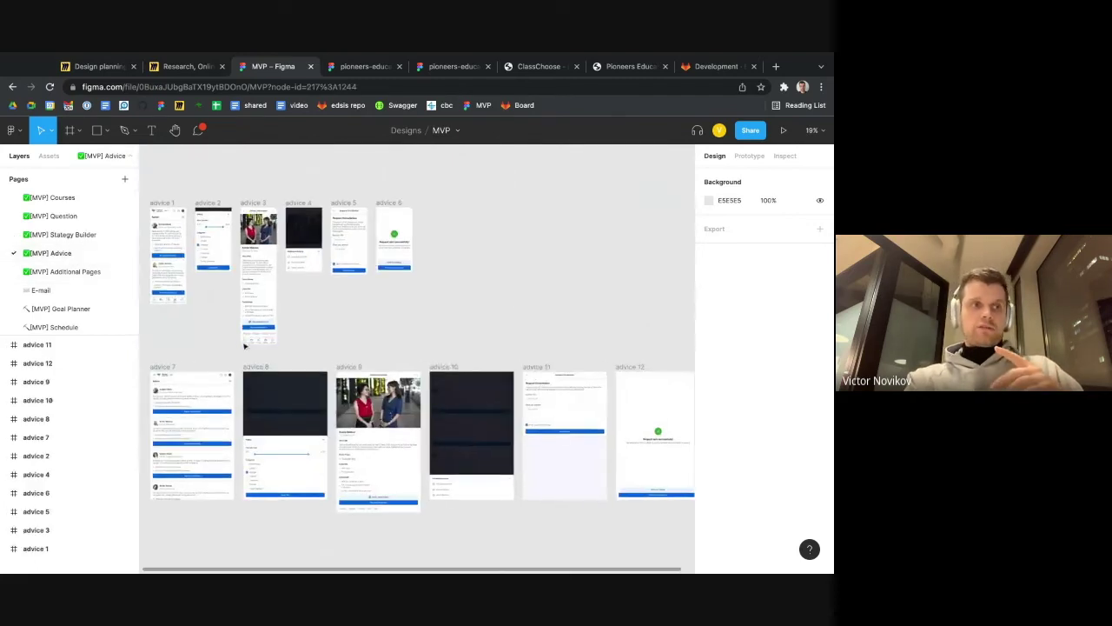
{"action": "scroll", "coordinate": [244, 346], "scroll_direction": "up", "scroll_amount": 3}
{"action": "scroll", "coordinate": [244, 345], "scroll_direction": "right", "scroll_amount": 2}
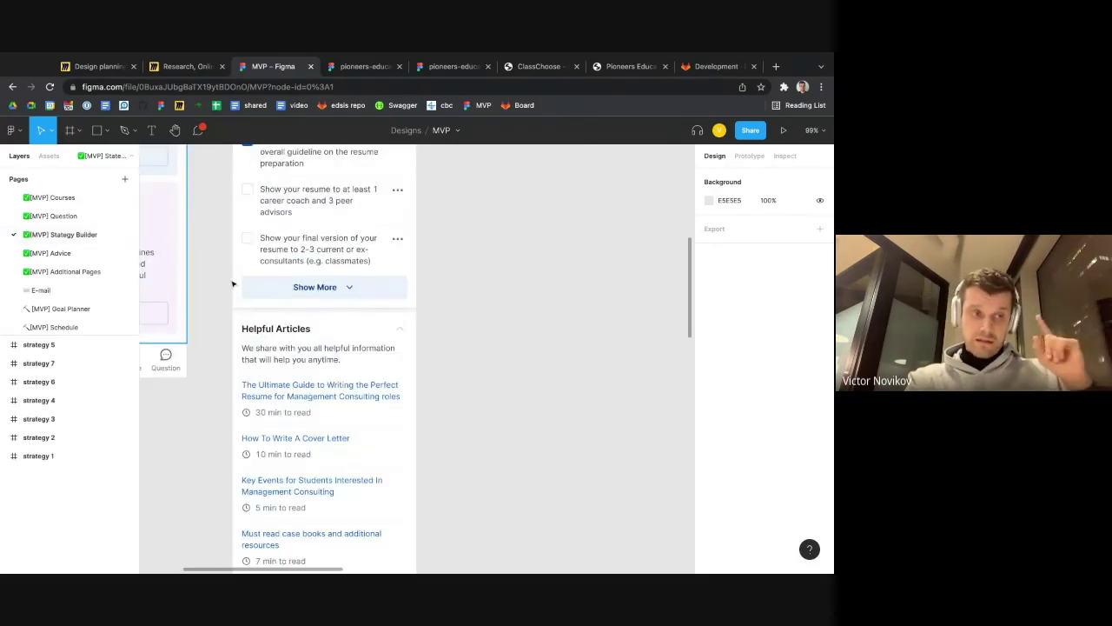
Return to the [MVP] Stategy Builder page and look over its mobile strategy frames side by side.
{"action": "scroll", "coordinate": [293, 307], "scroll_direction": "down", "scroll_amount": 5}
{"action": "scroll", "coordinate": [293, 308], "scroll_direction": "up", "scroll_amount": 3}
{"action": "scroll", "coordinate": [293, 308], "scroll_direction": "up", "scroll_amount": 2}
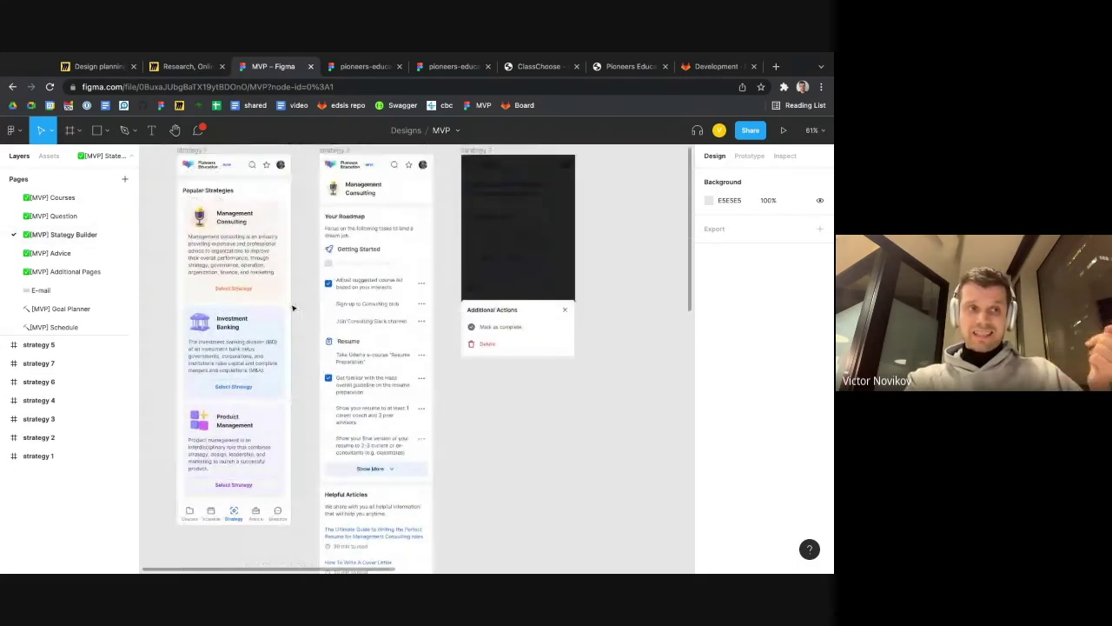
Switch to the ClassChoose site and look at its Spring 2022 class list and selected-classes calendar.
{"action": "scroll", "coordinate": [415, 358], "scroll_direction": "left", "scroll_amount": 1}
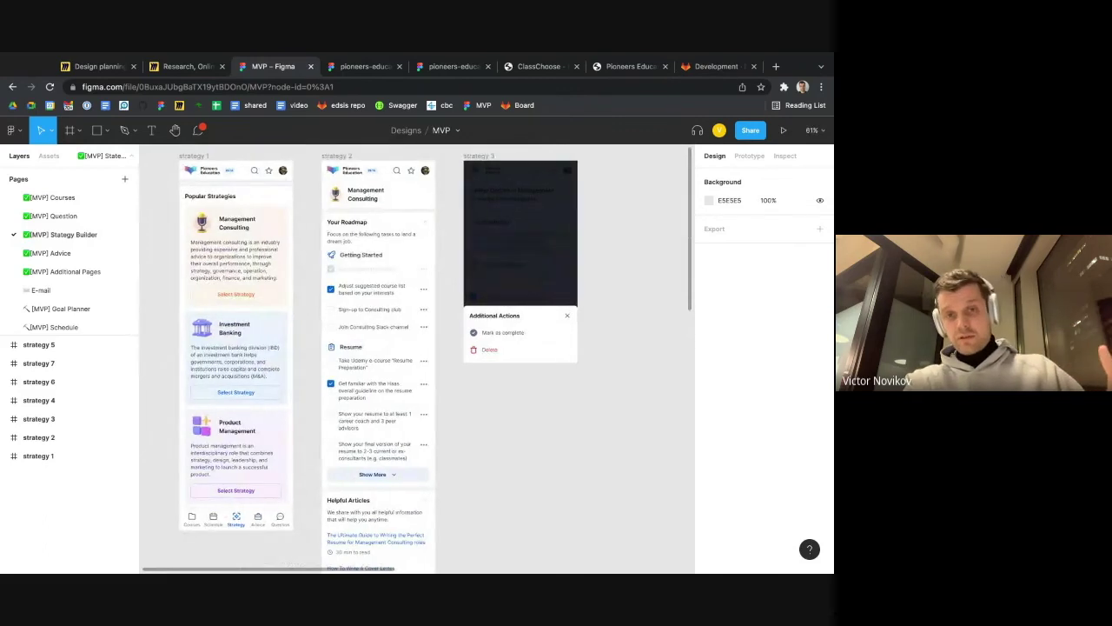
{"action": "scroll", "coordinate": [415, 358], "scroll_direction": "down", "scroll_amount": 1}
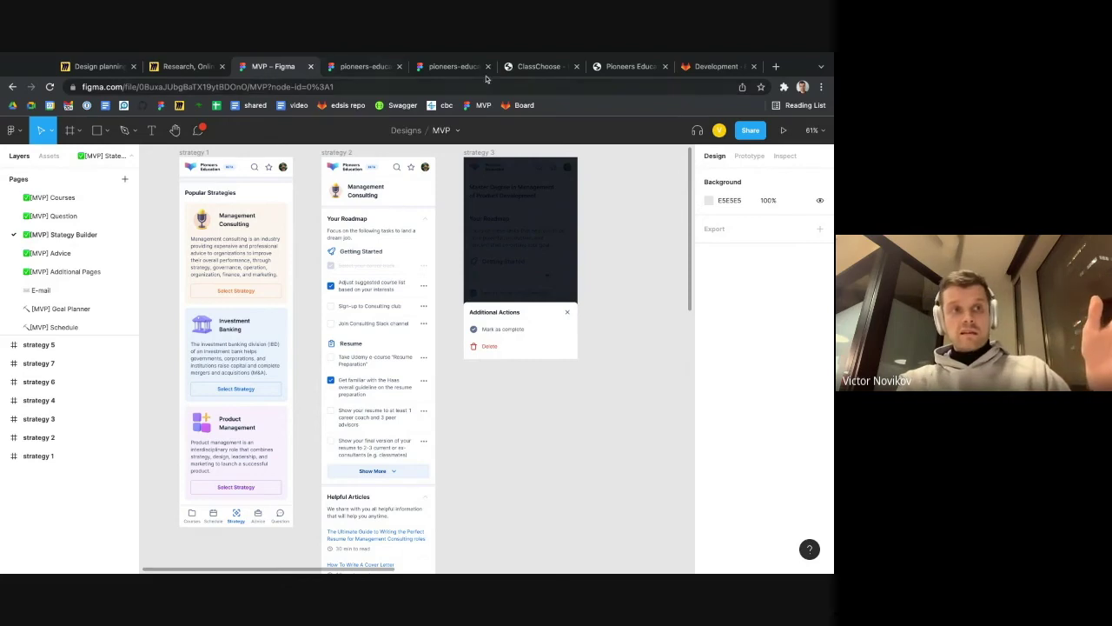
{"action": "left_click", "coordinate": [519, 67]}
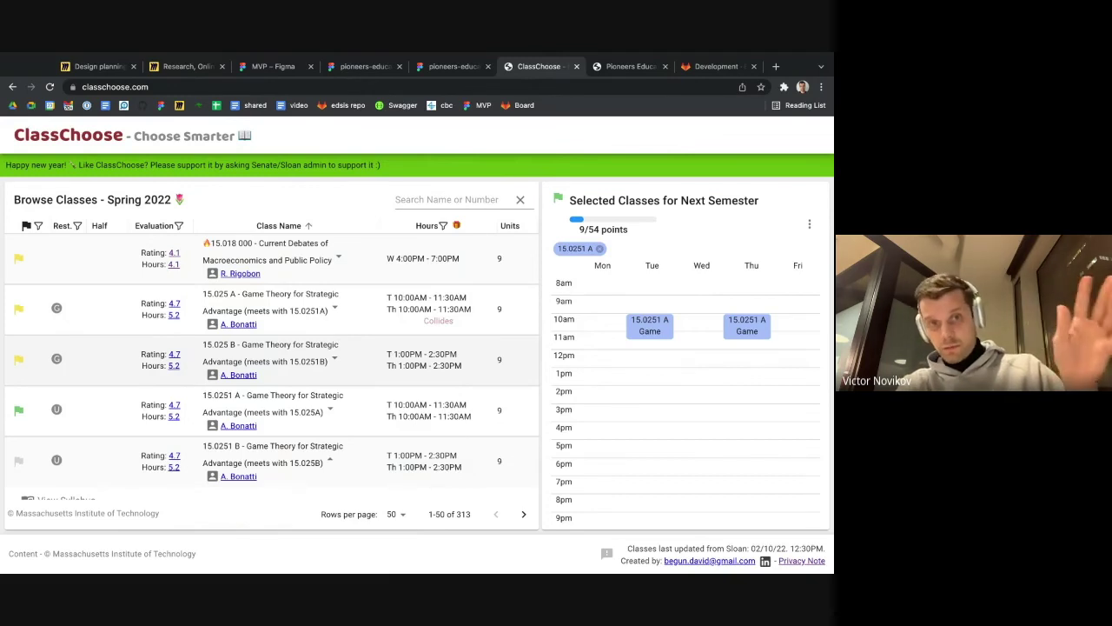
Return to the MVP design file, open its [MVP] Courses page and look over both rows of course frames.
{"action": "left_click", "coordinate": [273, 66]}
{"action": "left_click", "coordinate": [78, 200]}
{"action": "scroll", "coordinate": [271, 301], "scroll_direction": "up", "scroll_amount": 5, "text": "ctrl"}
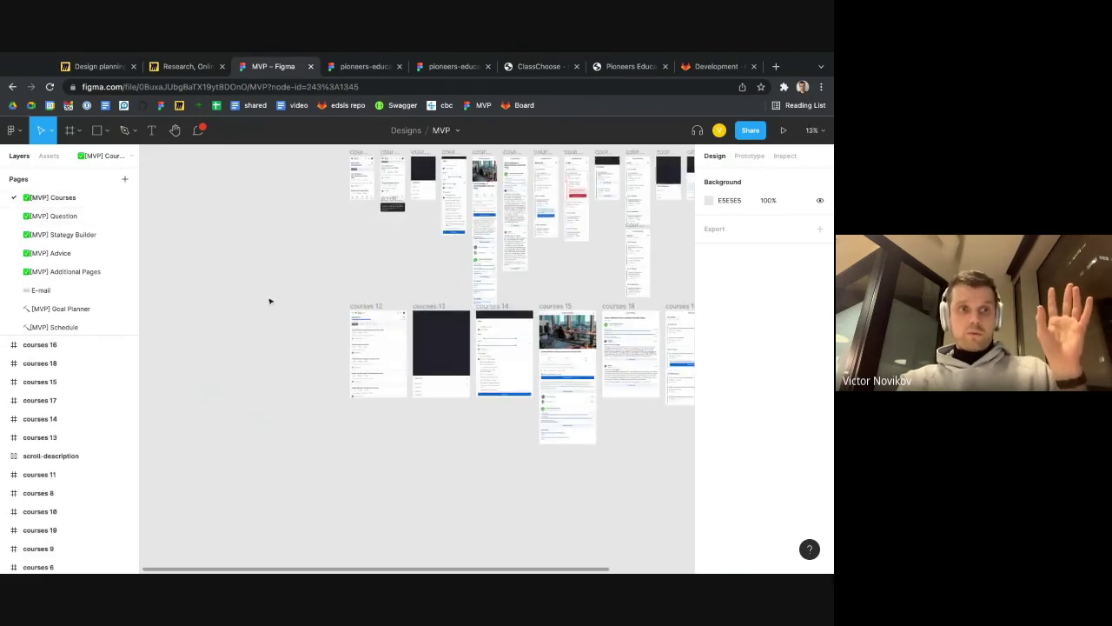
{"action": "scroll", "coordinate": [359, 287], "scroll_direction": "up", "scroll_amount": 1}
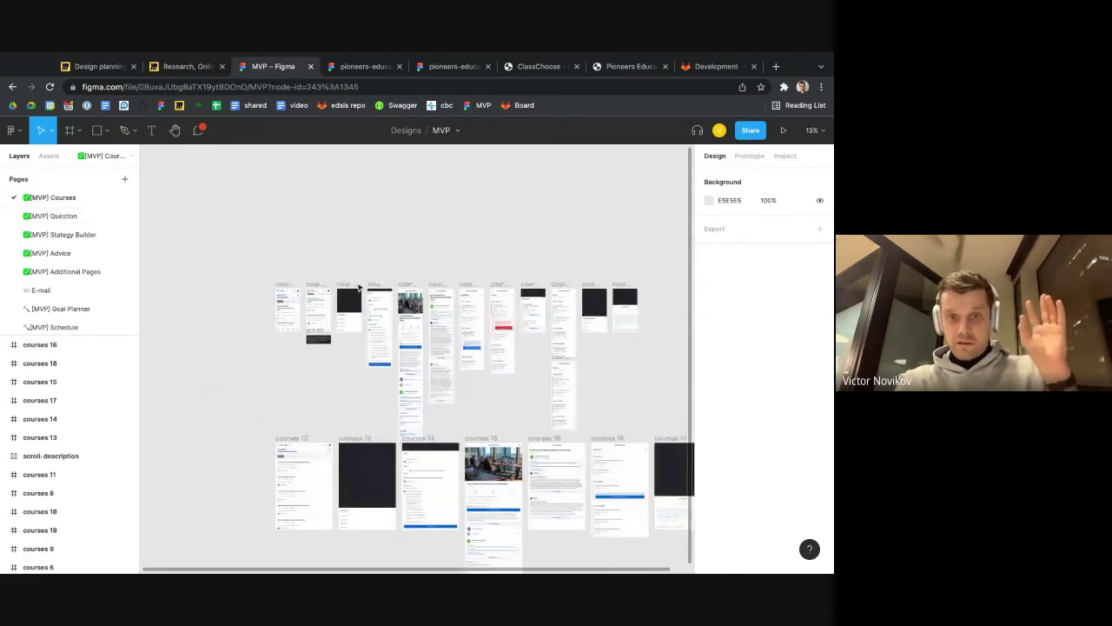
{"action": "scroll", "coordinate": [359, 287], "scroll_direction": "down", "scroll_amount": 2}
{"action": "scroll", "coordinate": [359, 287], "scroll_direction": "right", "scroll_amount": 1}
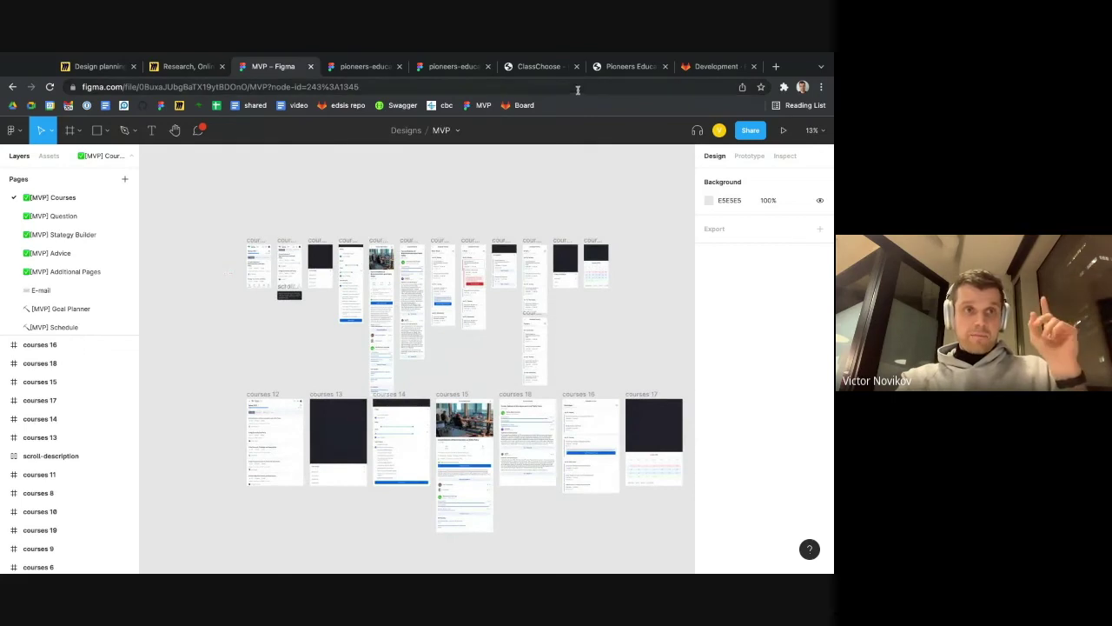
Switch to the Pioneers Education demo site, choose Columbia as the school and browse its course list.
{"action": "left_click", "coordinate": [618, 68]}
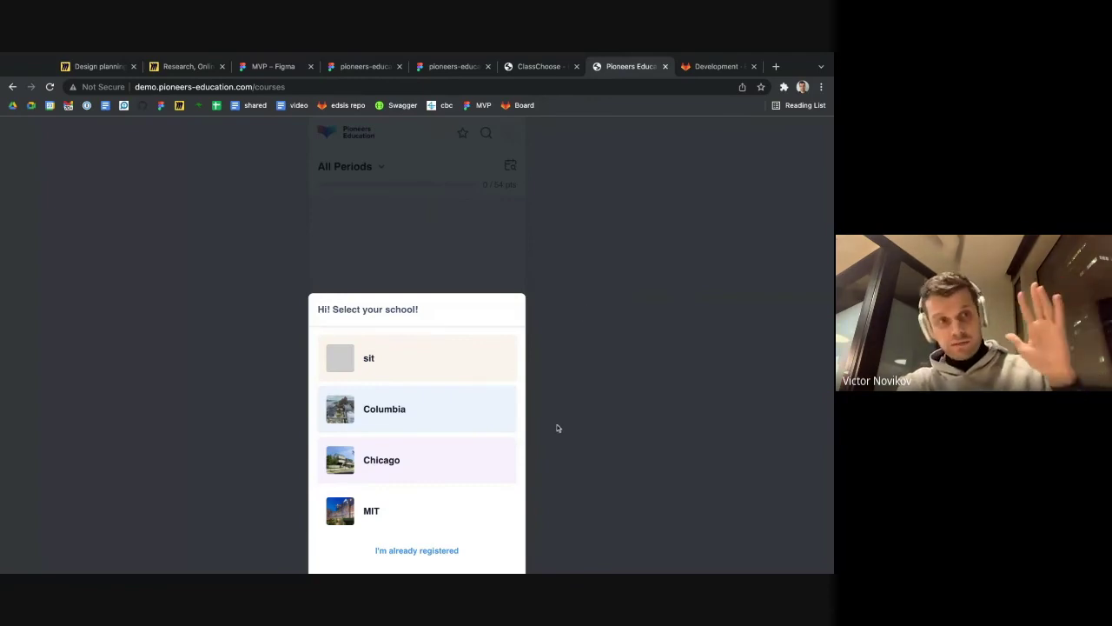
{"action": "left_click", "coordinate": [476, 415]}
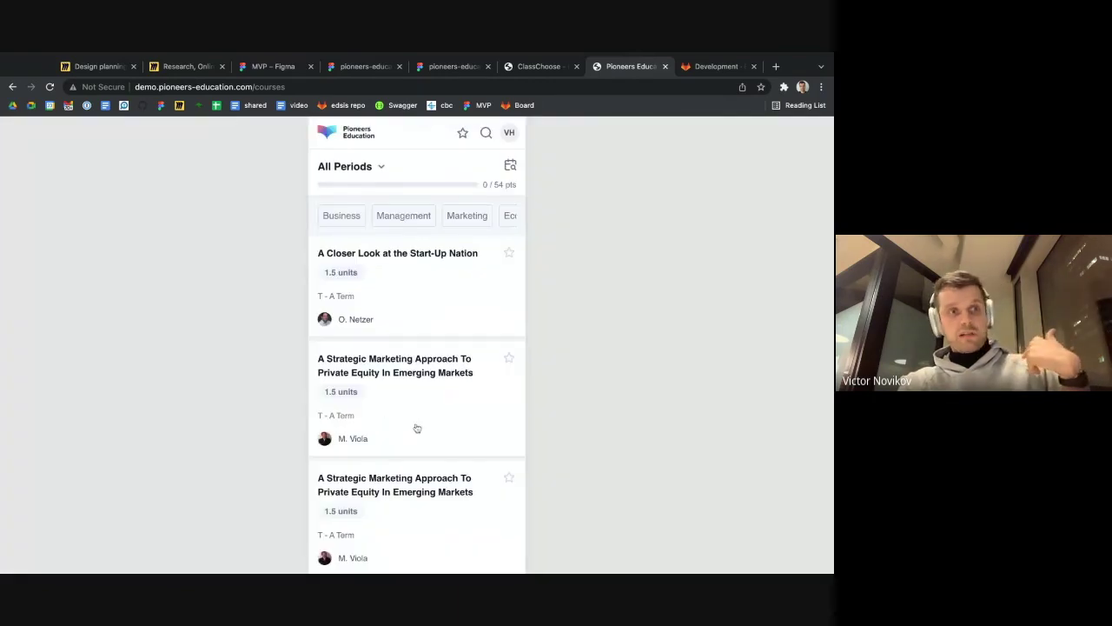
{"action": "scroll", "coordinate": [418, 432], "scroll_direction": "down", "scroll_amount": 2}
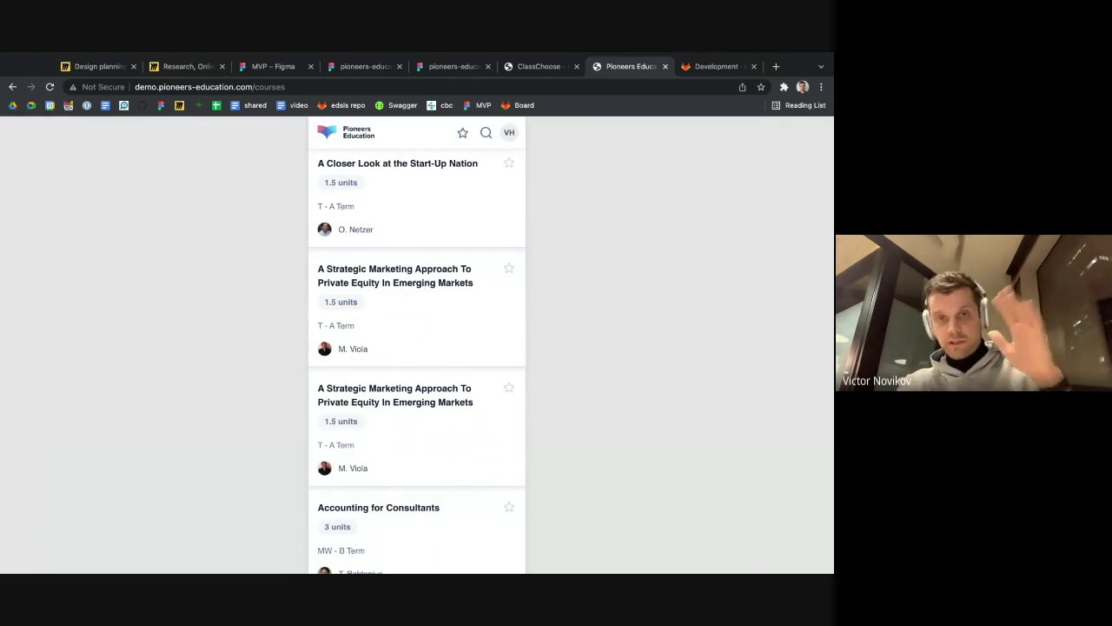
{"action": "scroll", "coordinate": [417, 348], "scroll_direction": "down", "scroll_amount": 15}
{"action": "scroll", "coordinate": [418, 348], "scroll_direction": "down", "scroll_amount": 12}
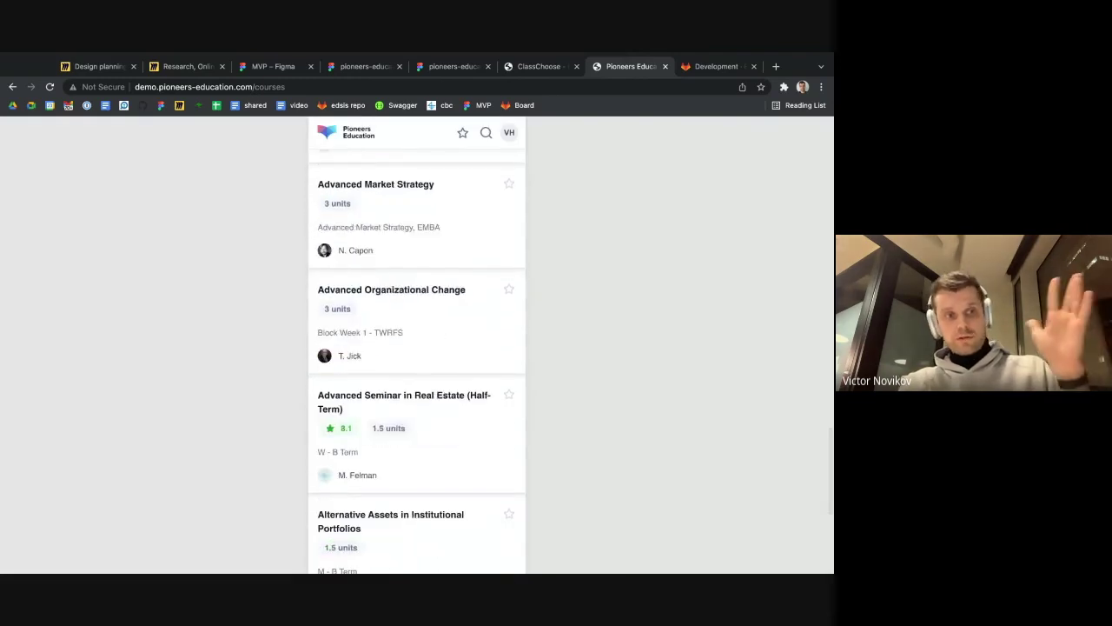
Examine the Advanced Seminar in Real Estate (Half-Term) course's description, score overview and prerequisites, and return to the course list.
{"action": "left_click", "coordinate": [452, 444]}
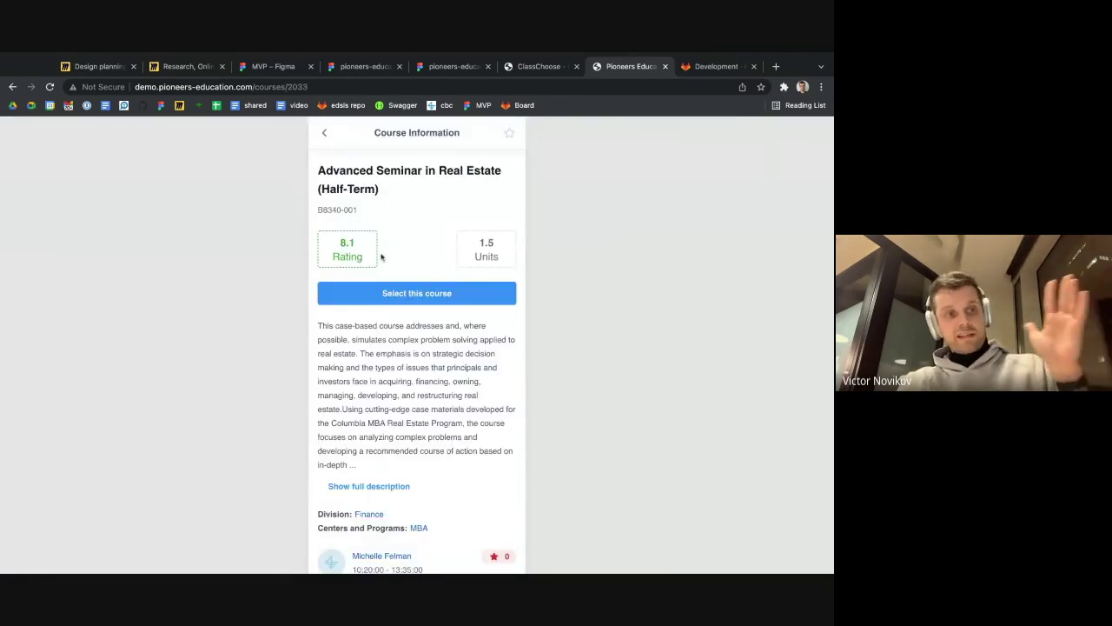
{"action": "scroll", "coordinate": [385, 398], "scroll_direction": "down", "scroll_amount": 3}
{"action": "scroll", "coordinate": [385, 397], "scroll_direction": "down", "scroll_amount": 3}
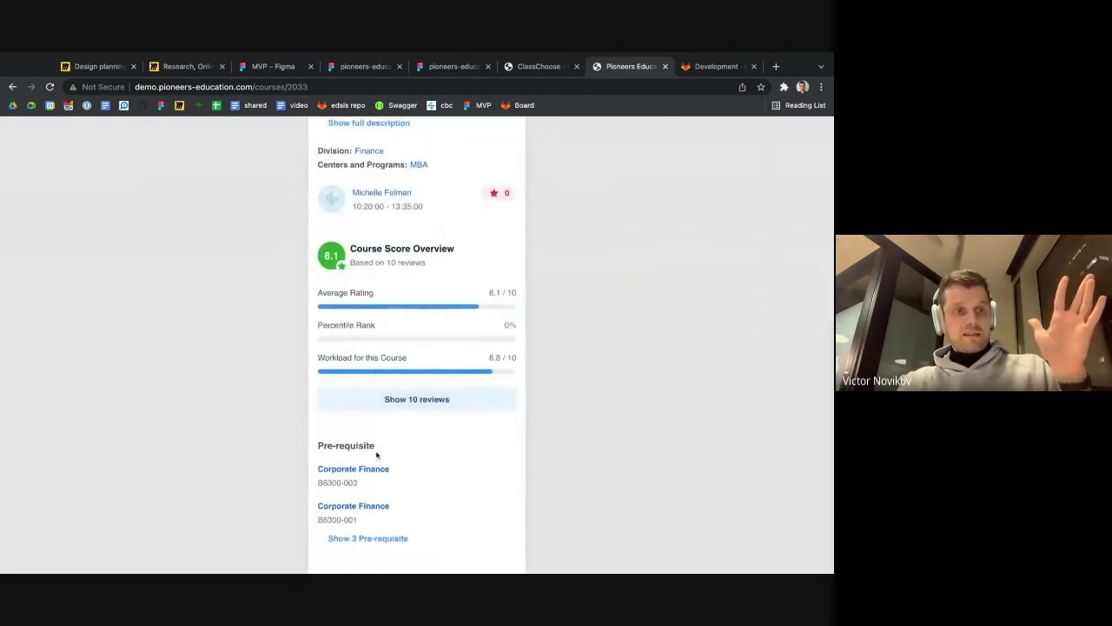
{"action": "scroll", "coordinate": [399, 461], "scroll_direction": "up", "scroll_amount": 10}
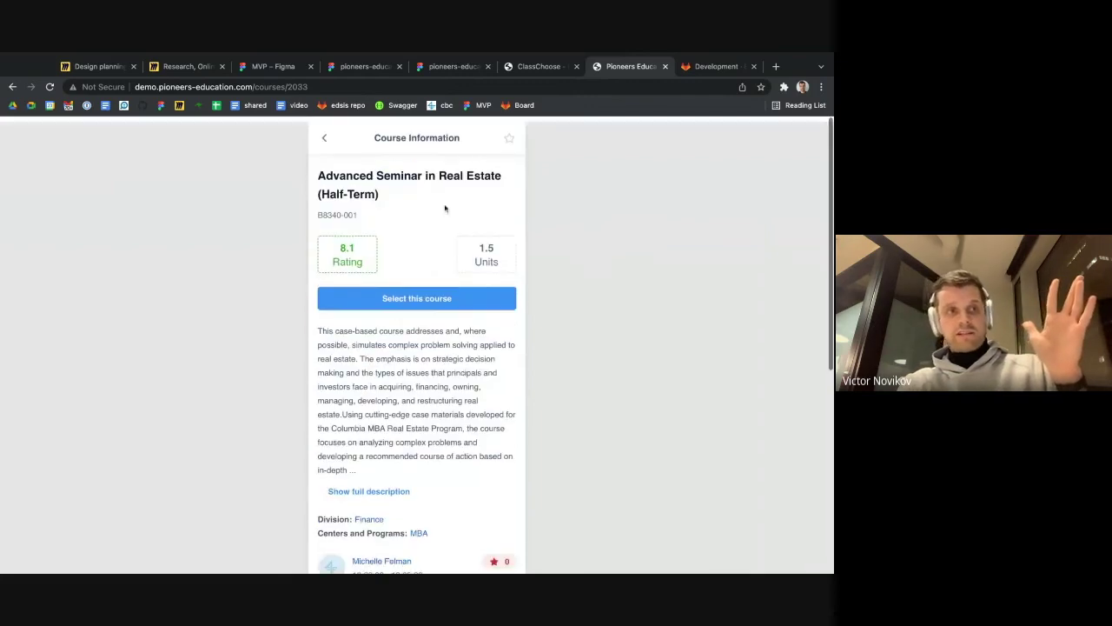
{"action": "left_click", "coordinate": [327, 148]}
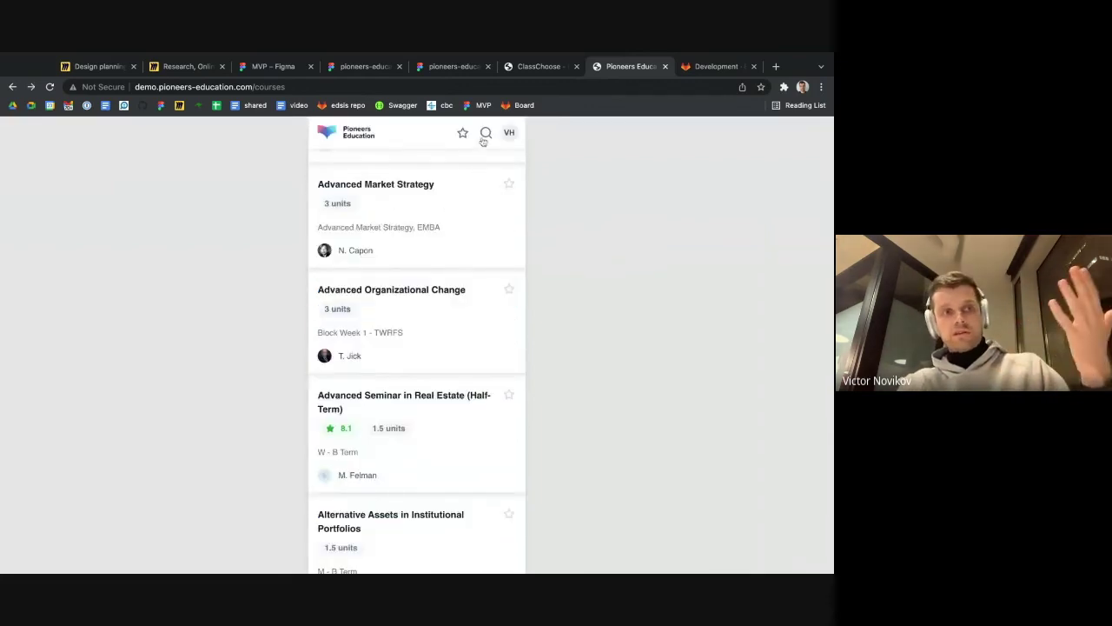
Add the Advanced Market Strategy course to the selection, check it in the Schedule Preview and return to the course list.
{"action": "left_click", "coordinate": [511, 185]}
{"action": "scroll", "coordinate": [496, 270], "scroll_direction": "up", "scroll_amount": 10}
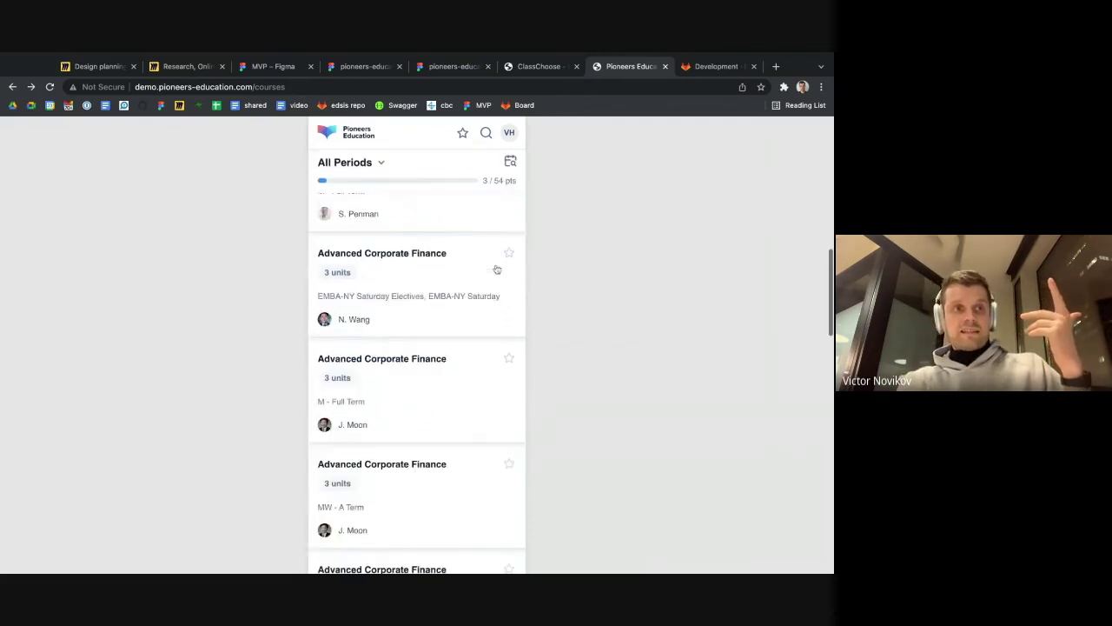
{"action": "left_click", "coordinate": [511, 165]}
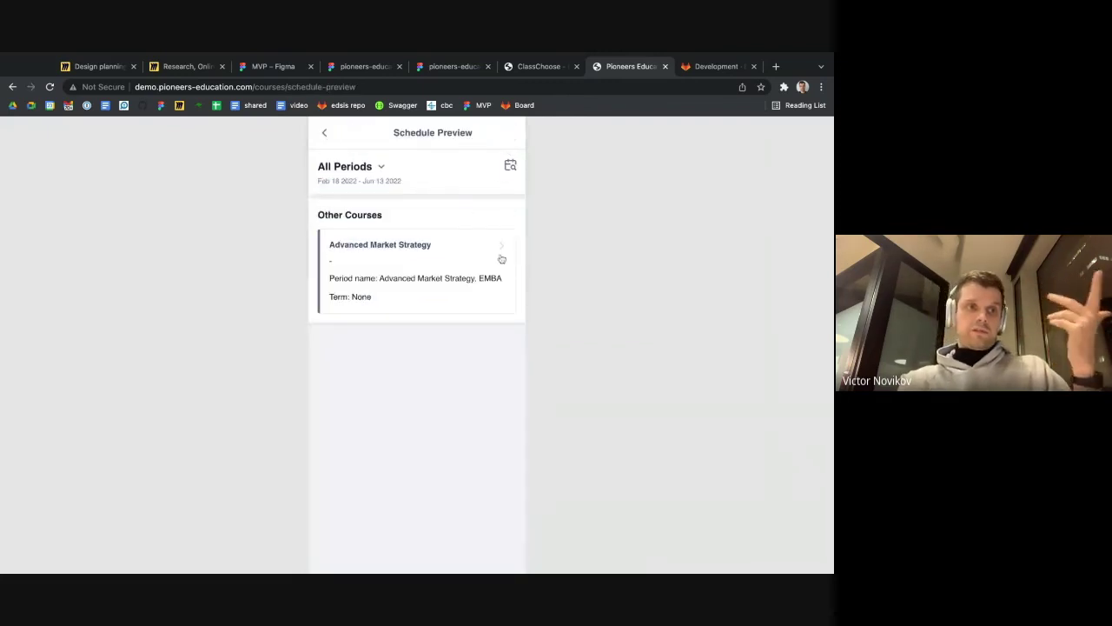
{"action": "left_click", "coordinate": [326, 136]}
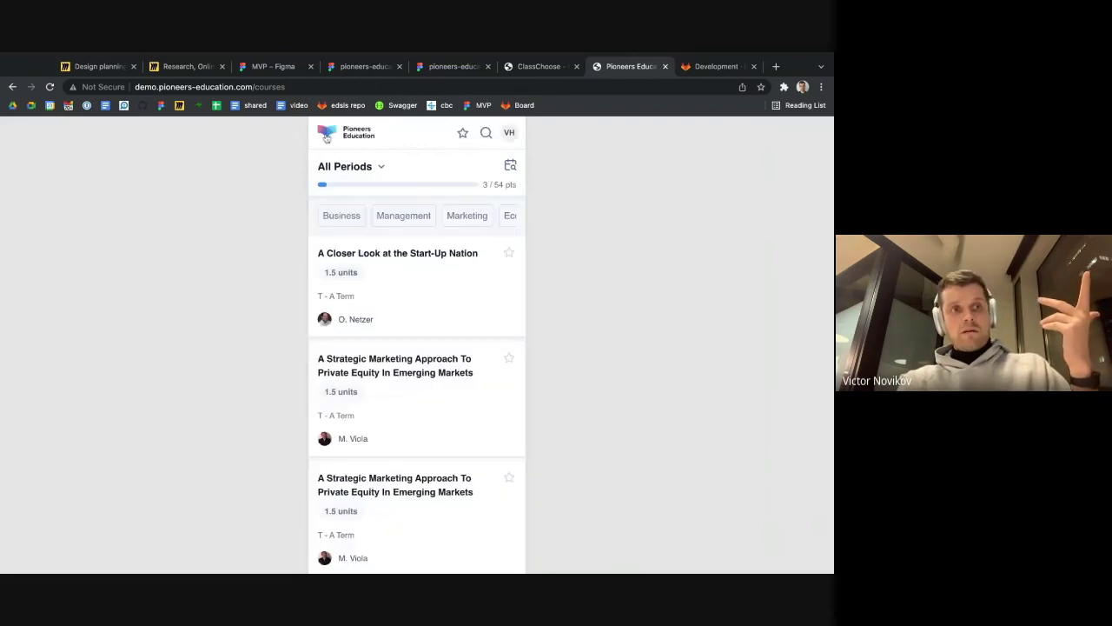